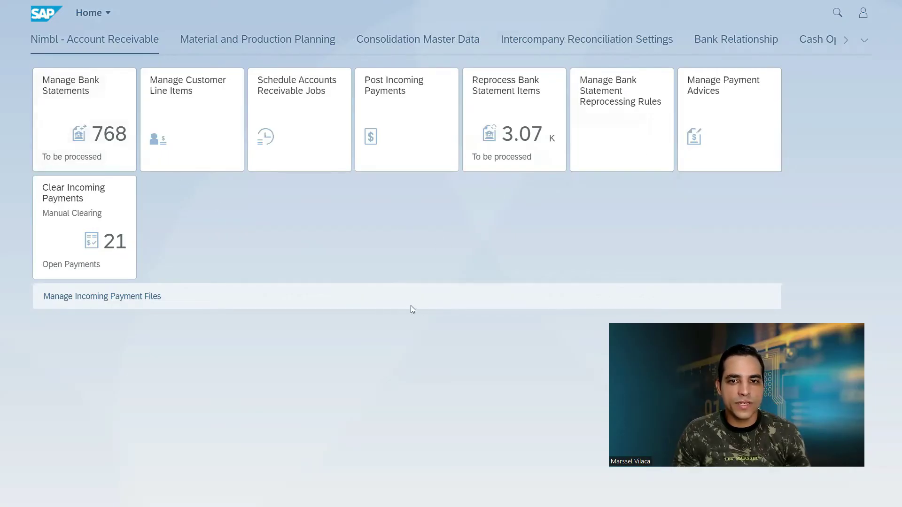
- Open statement 3415 in Manage Bank Statements and create the next statement, 3416
left_click(66, 107)
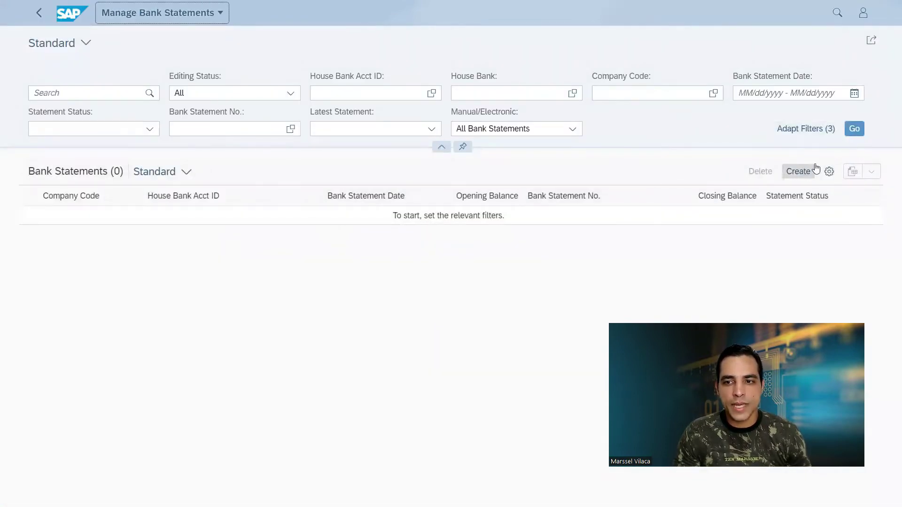
left_click(854, 129)
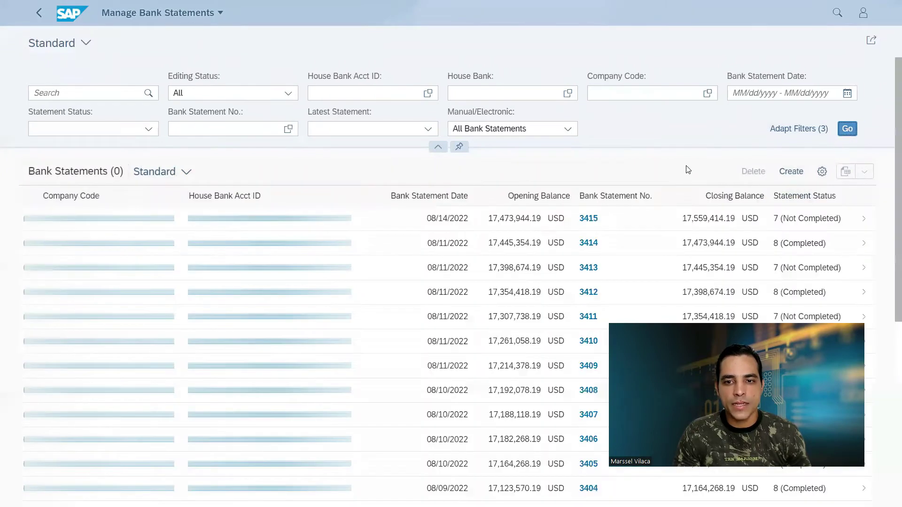
left_click(815, 217)
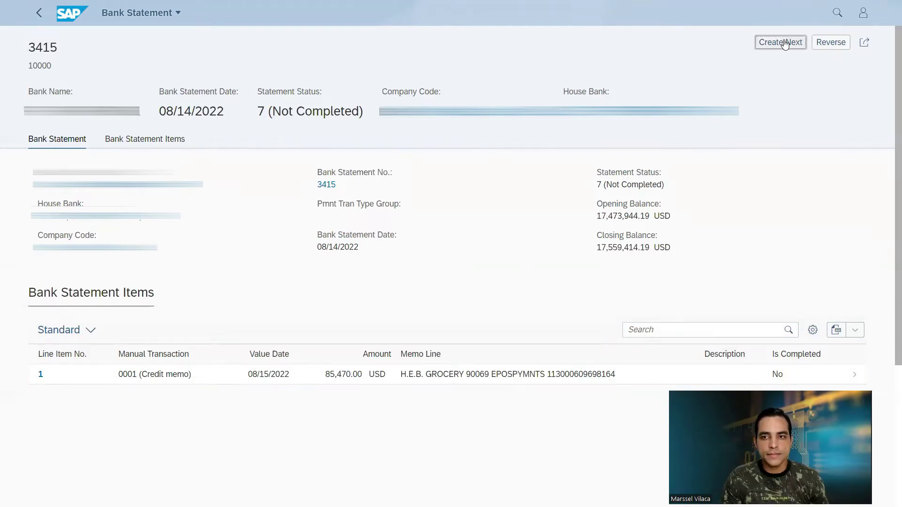
left_click(784, 43)
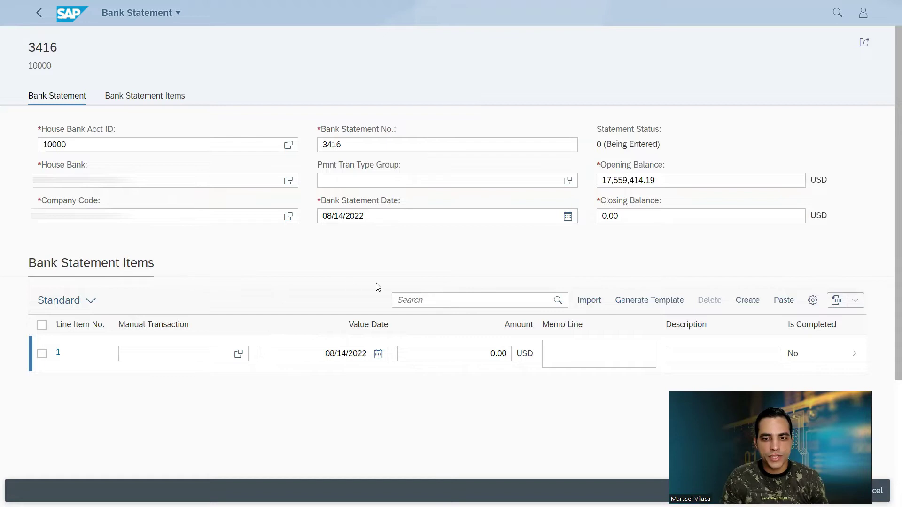
- Download the statement item Excel template and save it to the desktop under an edited file name
left_click(632, 304)
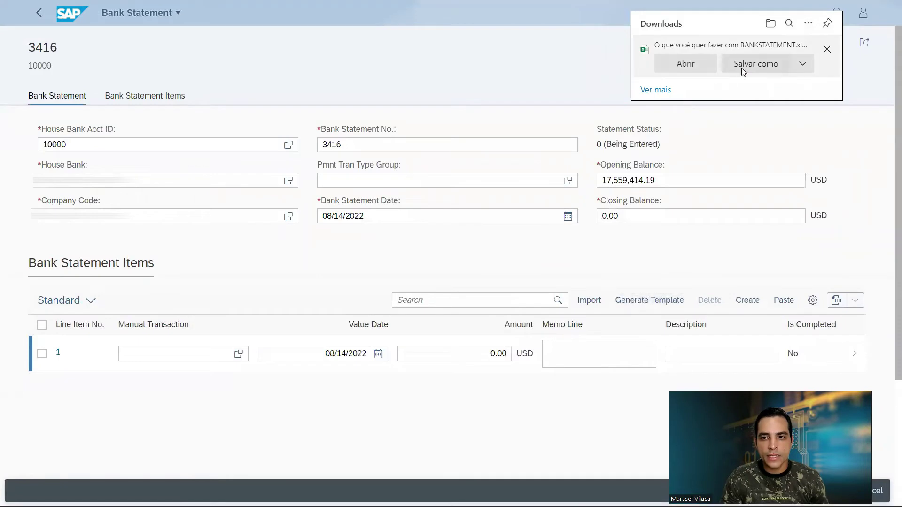
left_click(742, 66)
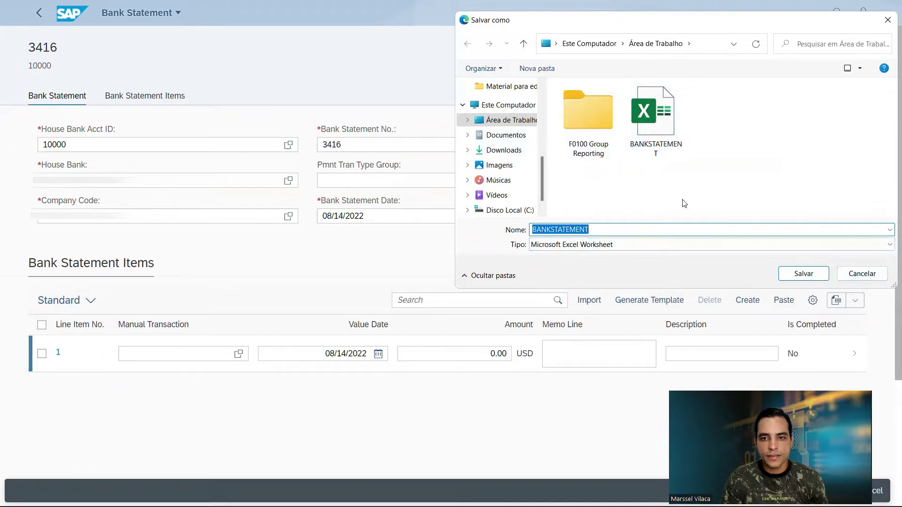
left_click(611, 230)
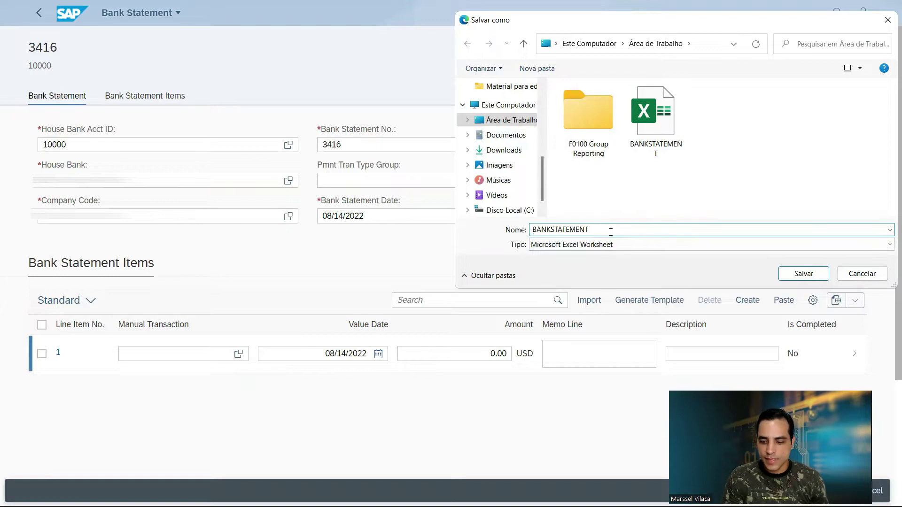
type("1")
left_click(804, 274)
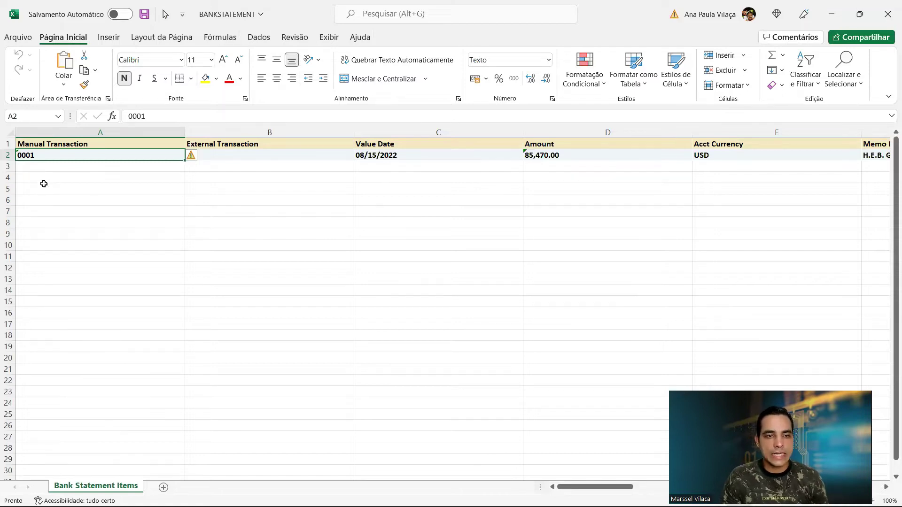
- Review the Value Date, Amount, USD currency and Memo Line columns of the Excel row
left_click(386, 132)
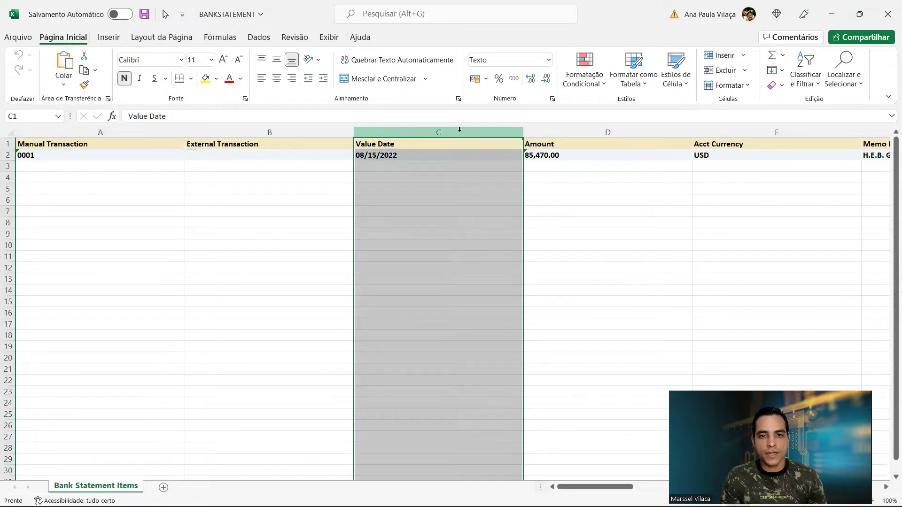
left_click(583, 133)
left_click(735, 164)
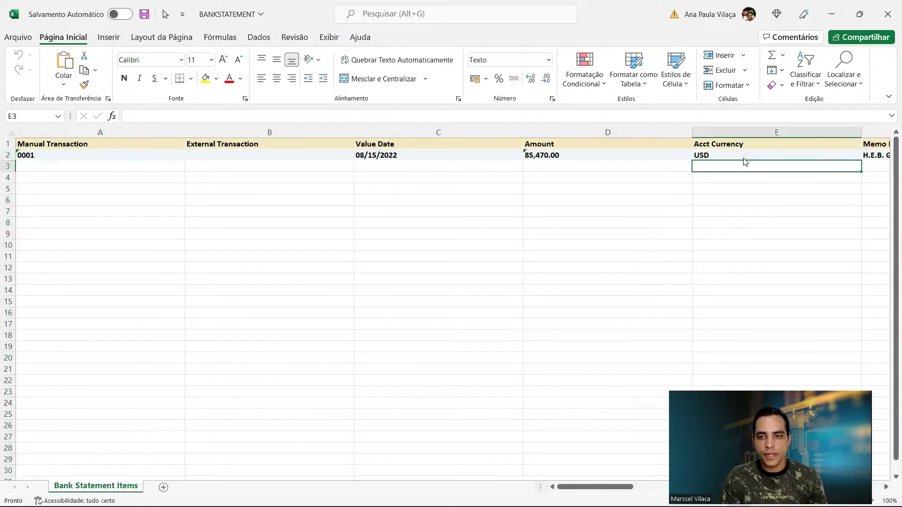
left_click(745, 154)
key("Tab")
key("Tab")
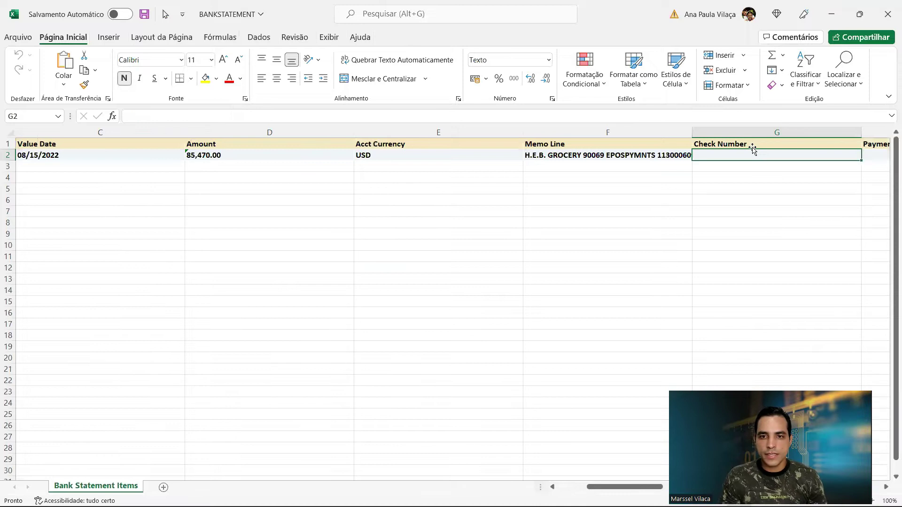
left_click(649, 132)
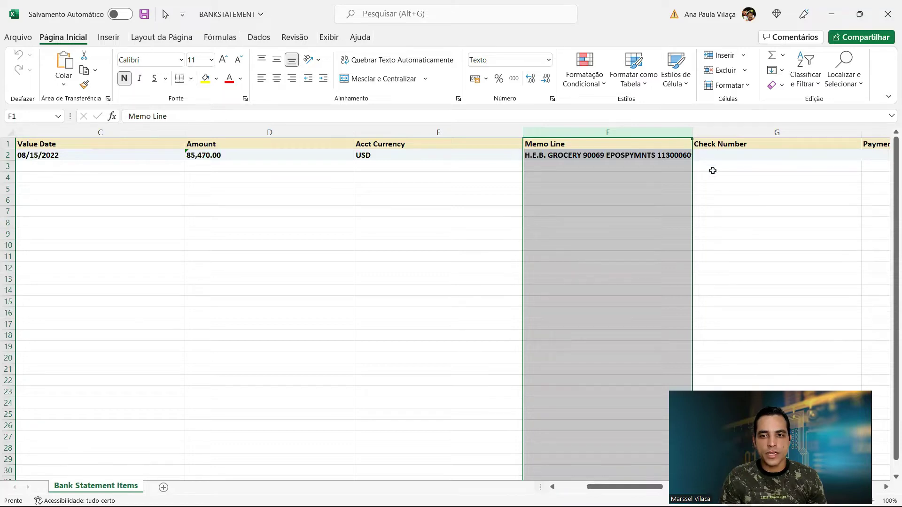
- Step through the Check Number, Payment, Partner Bank and Customer cells, then return to SAP
left_click(771, 155)
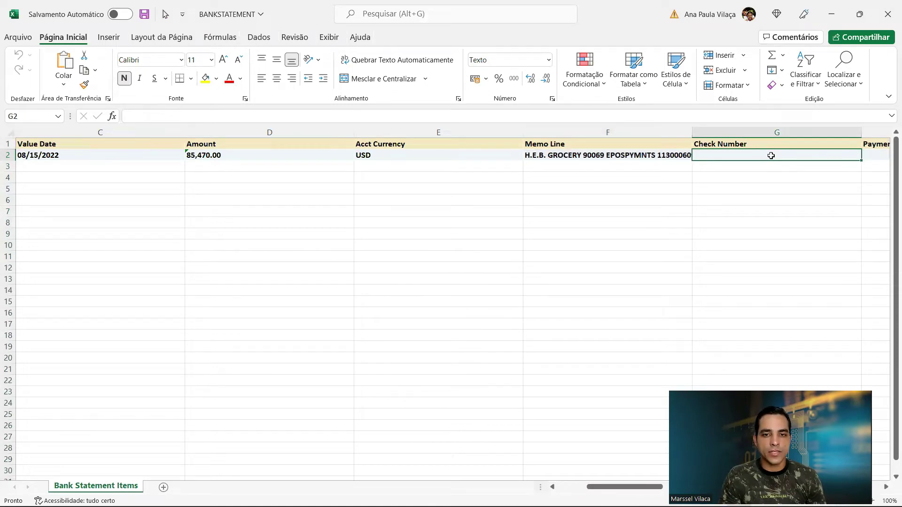
key("Right")
key("Right")
key("Right")
key("Right")
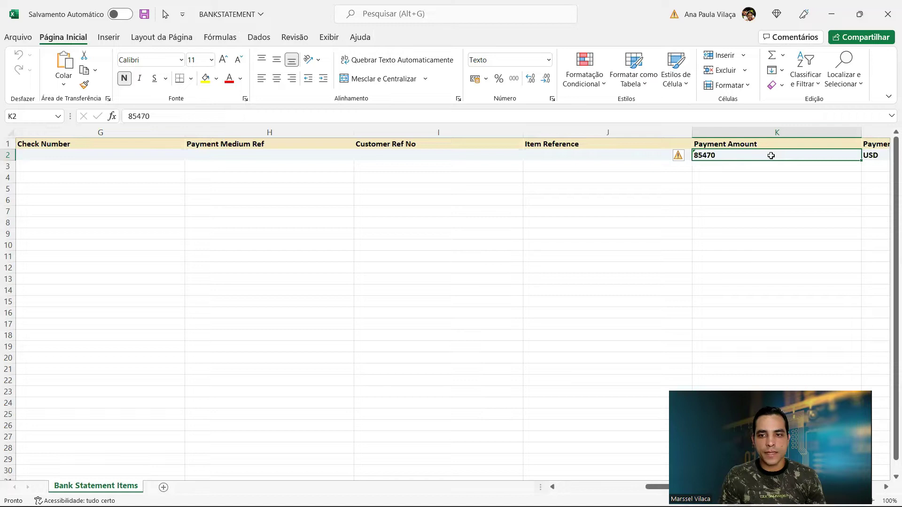
key("Right")
key("Right")
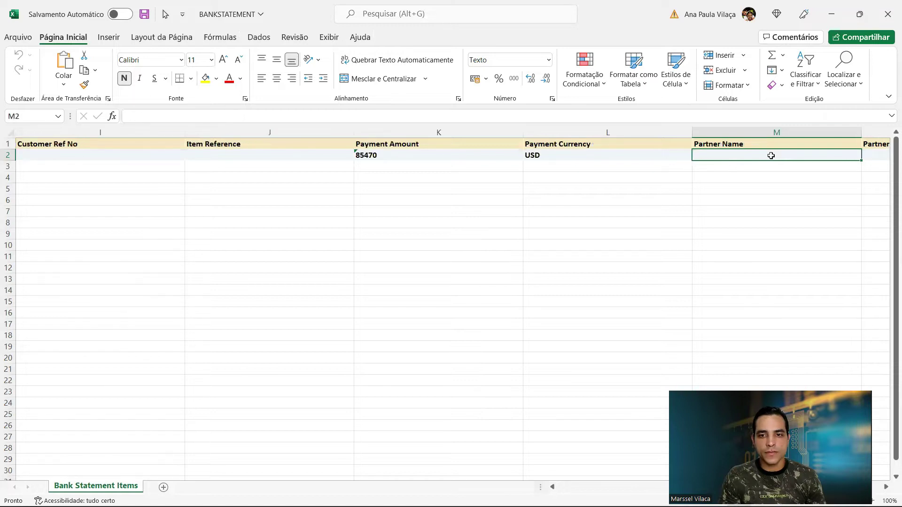
key("Left")
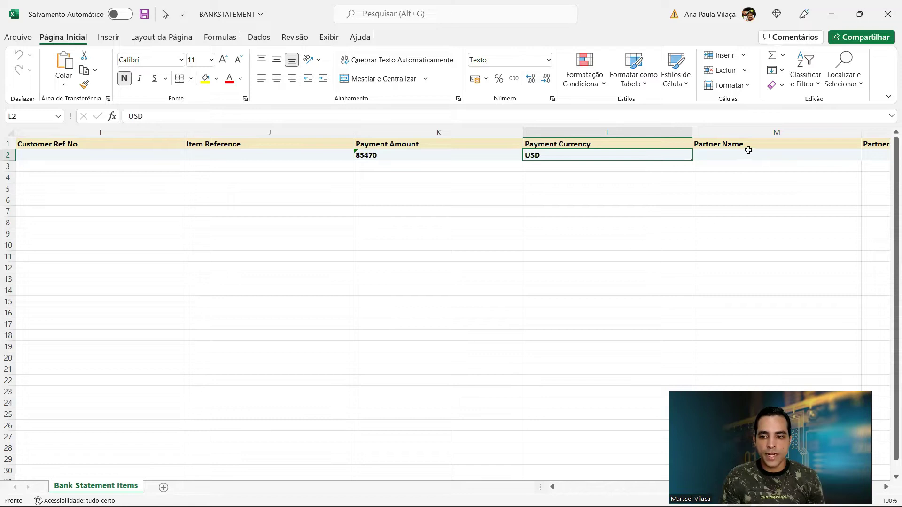
key("Right")
key("Right")
key("Right")
key("Right")
key("Right")
key("Right")
key("Right")
key("Right")
key("Right")
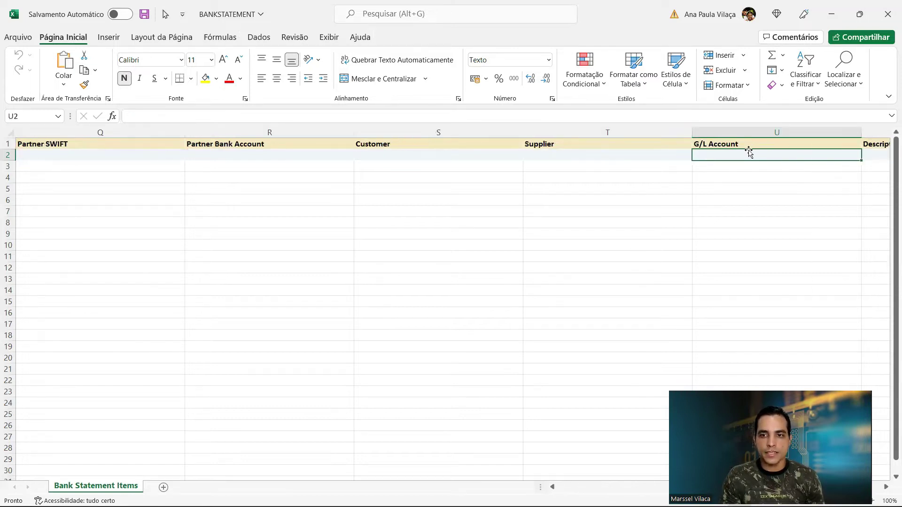
key("Left")
key("Left")
key("Left")
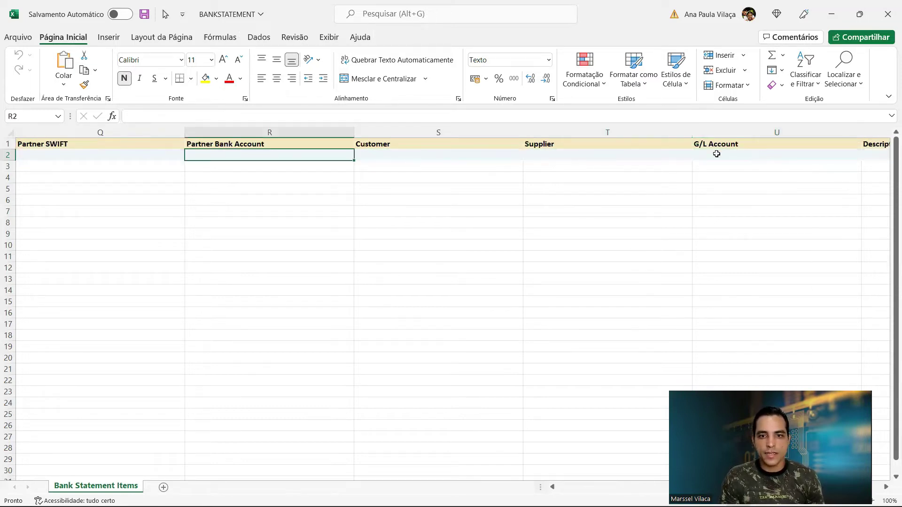
left_click(471, 151)
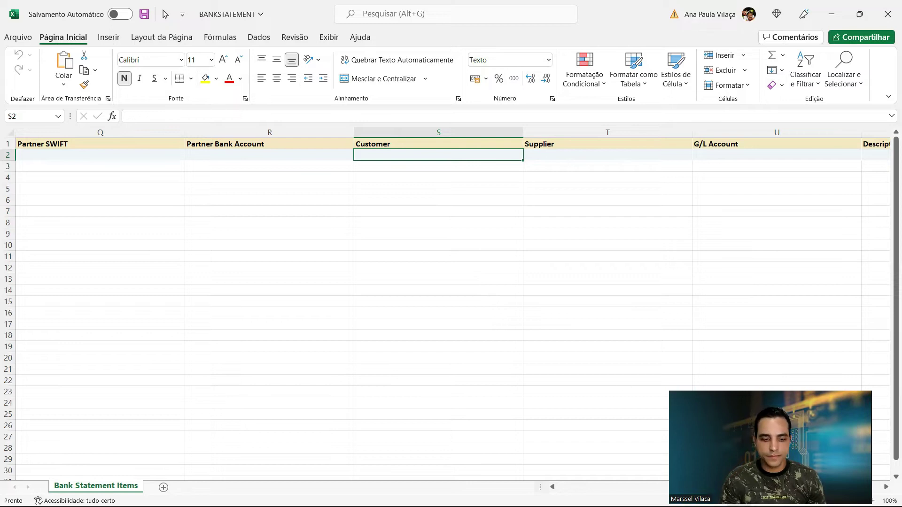
key("alt+Tab")
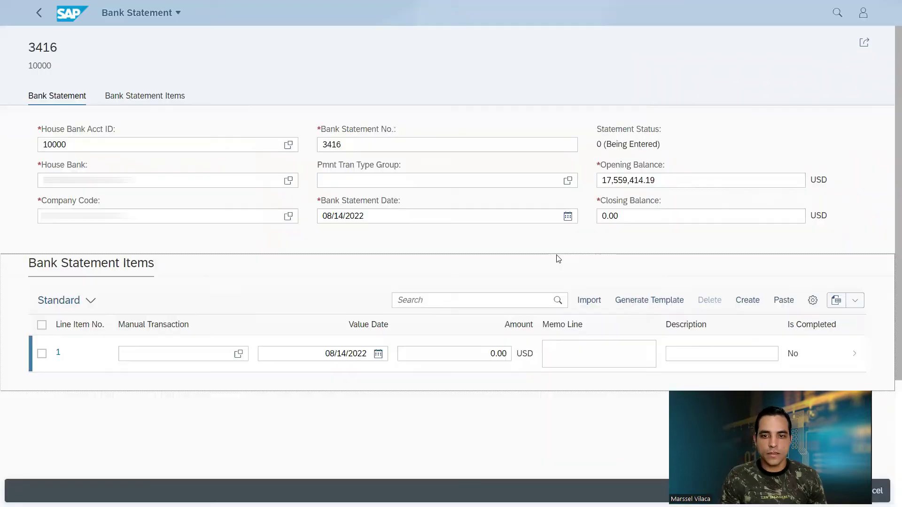
- Import the BANKSTATEMENT Excel file into statement 3416 and open line item 1's details
left_click(582, 307)
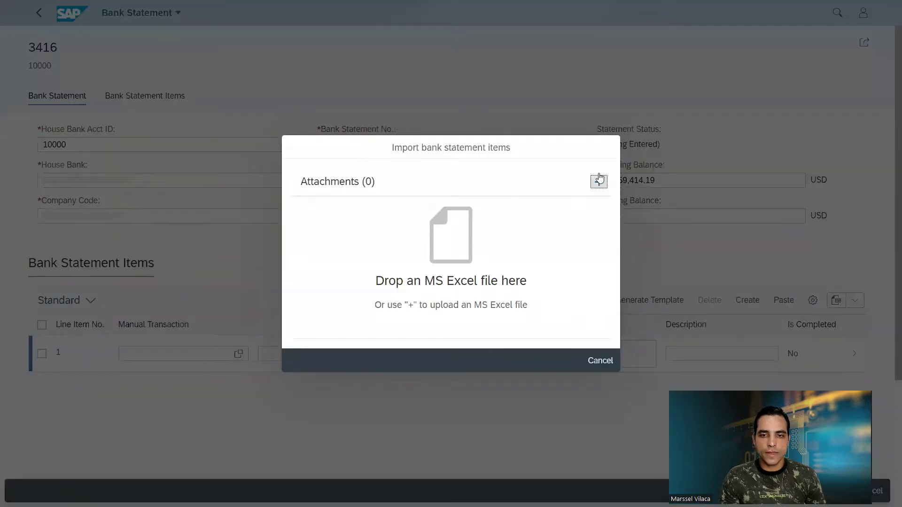
left_click(599, 182)
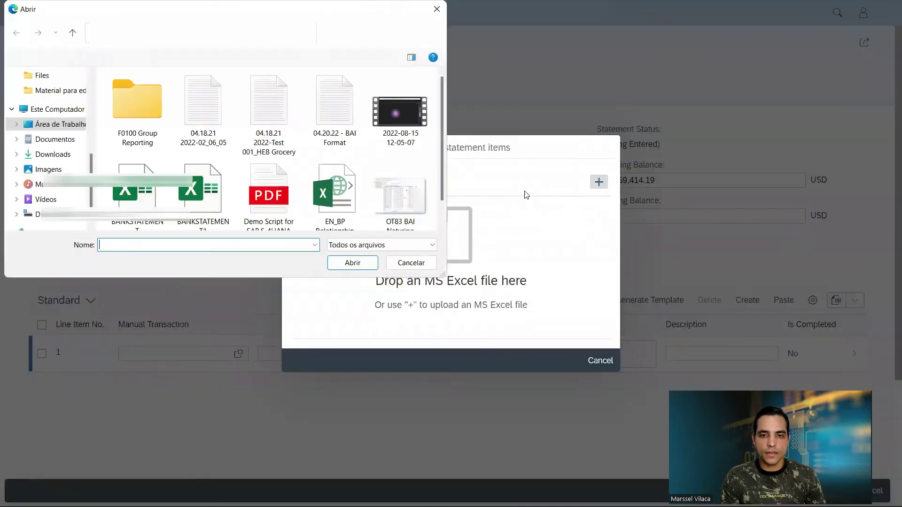
double_click(137, 190)
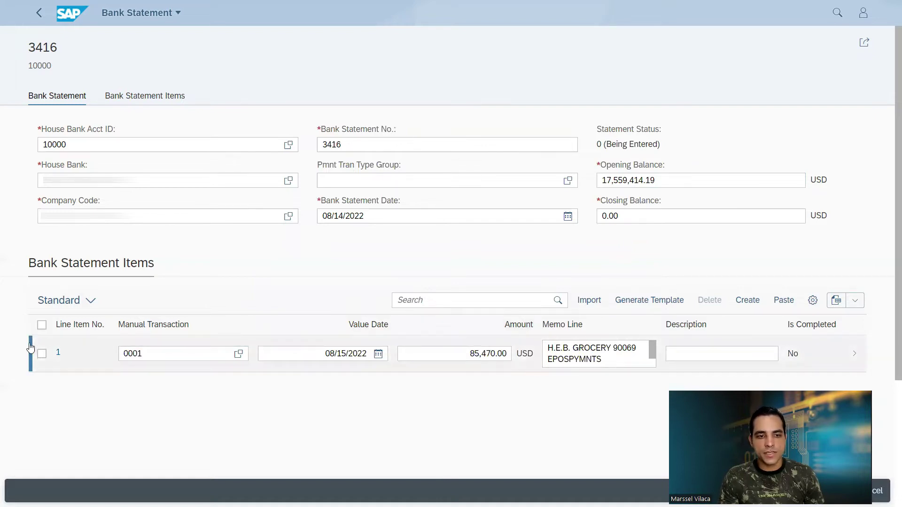
left_click(867, 358)
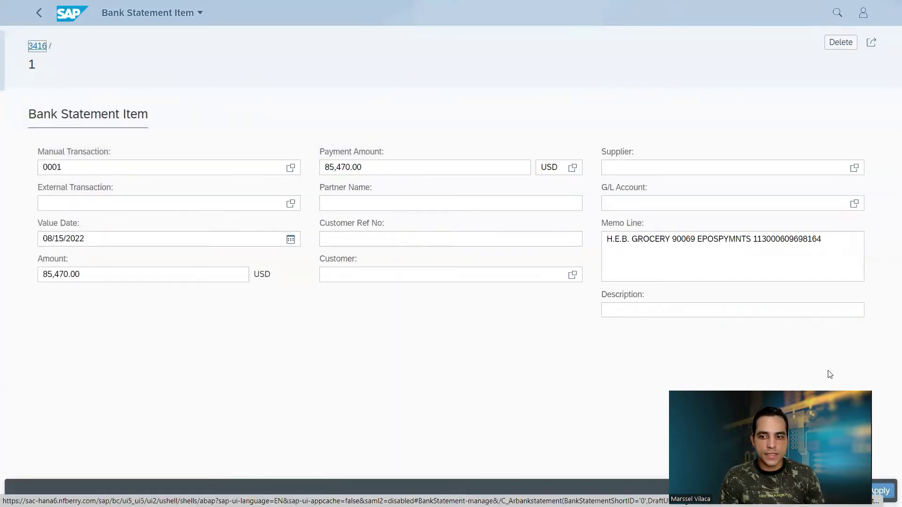
- Replace statement 3416's 0.00 closing balance with 17,644,884.19 to match the calculated total
left_click(886, 490)
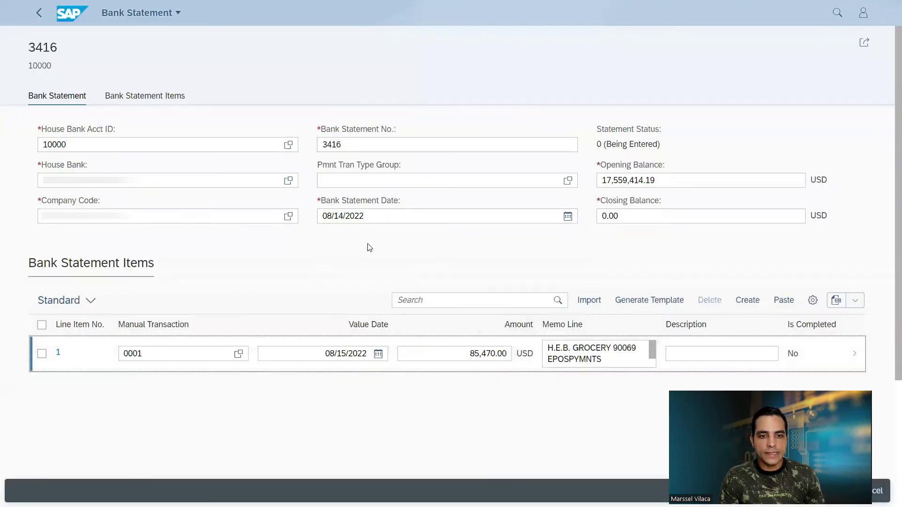
left_click(695, 215)
key("Return")
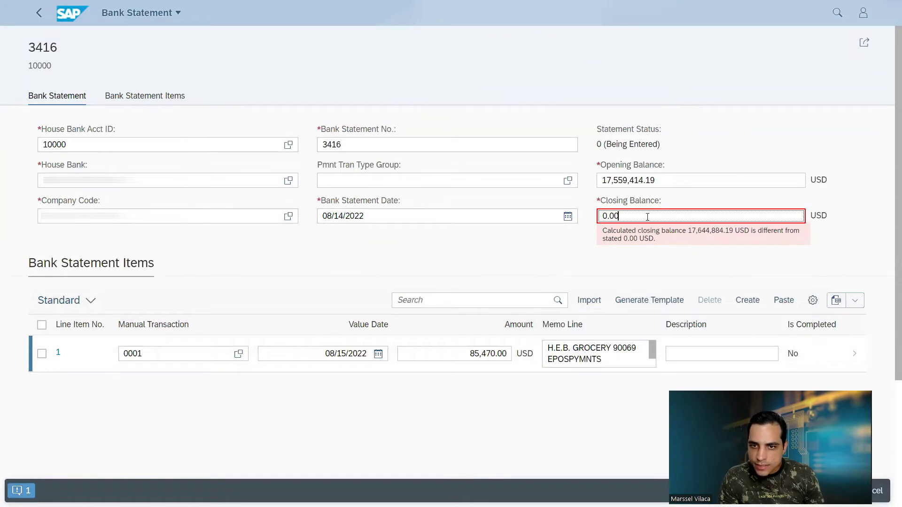
double_click(648, 217)
type("17644884.19")
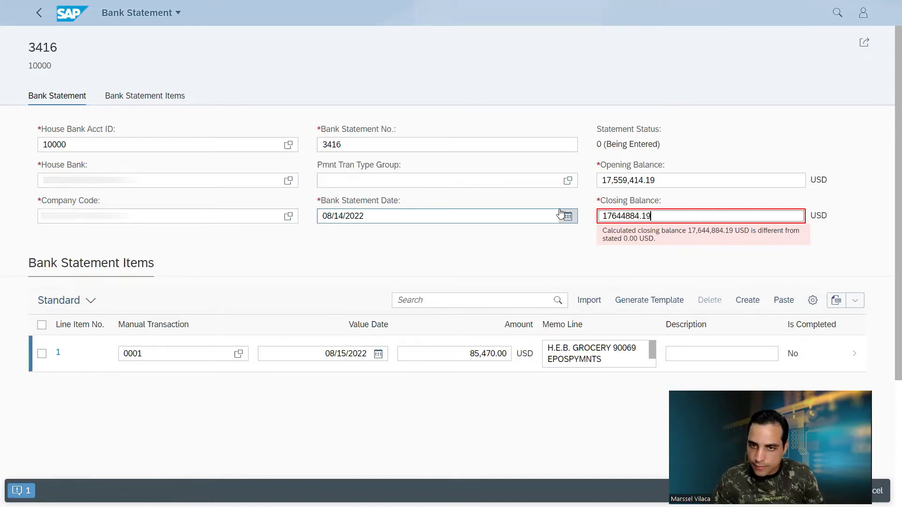
key("Return")
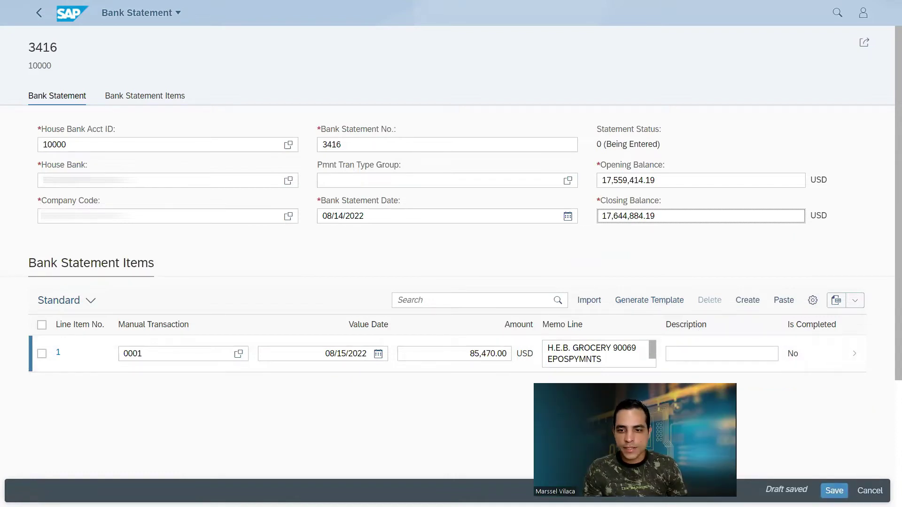
- Save statement 3416, post it, and return to the Manage Bank Statements list
left_click(834, 490)
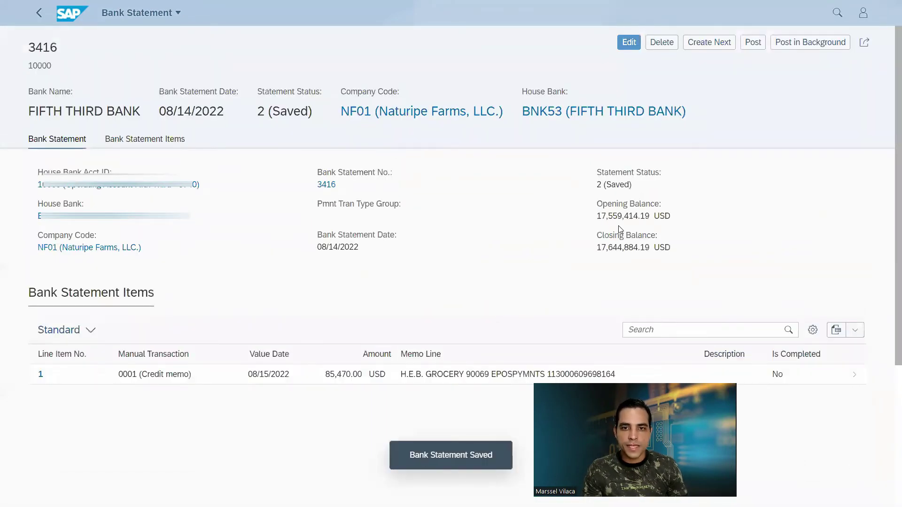
left_click_drag(257, 112, 308, 111)
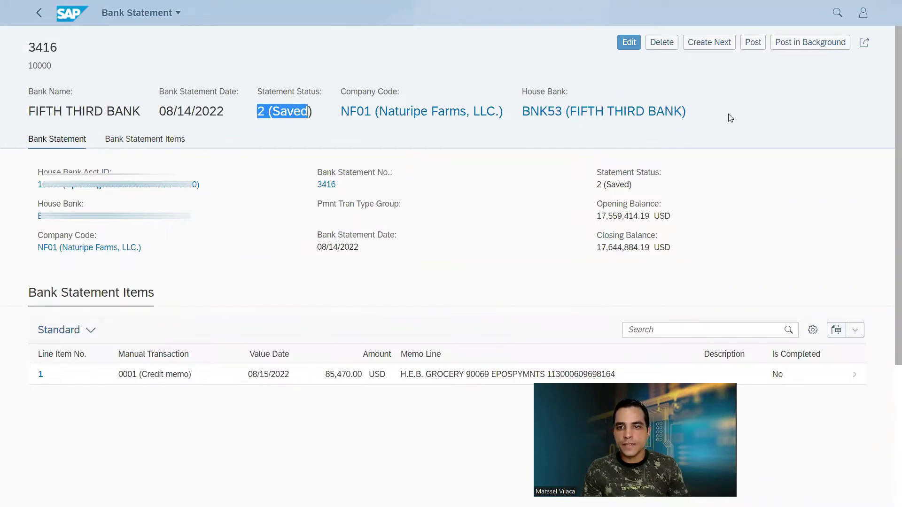
left_click(755, 45)
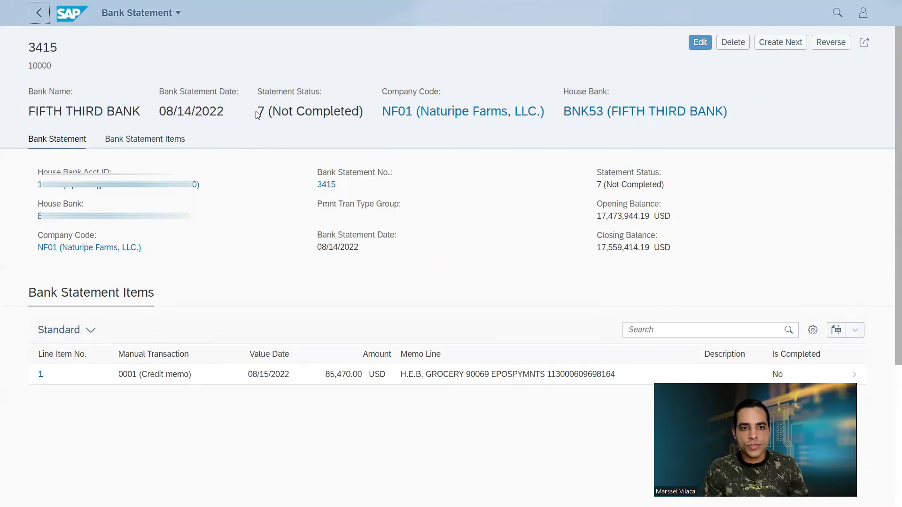
left_click_drag(258, 115, 354, 128)
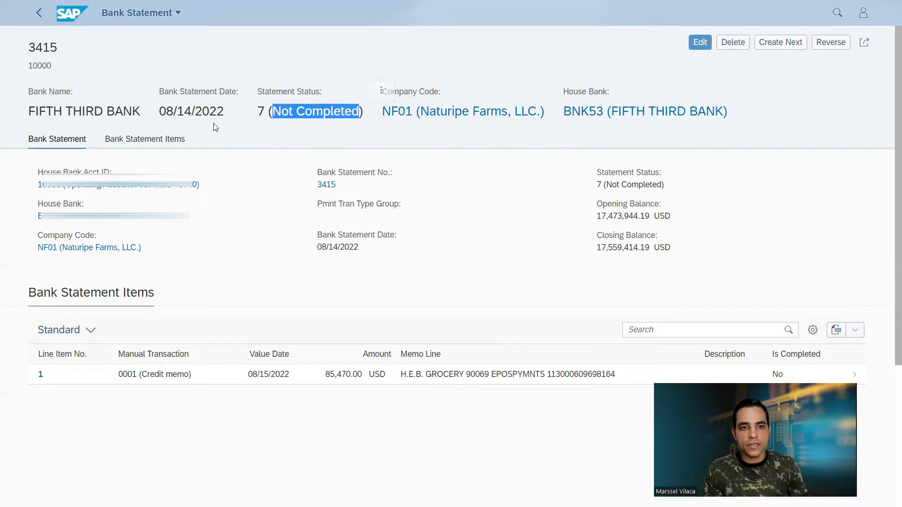
left_click(37, 17)
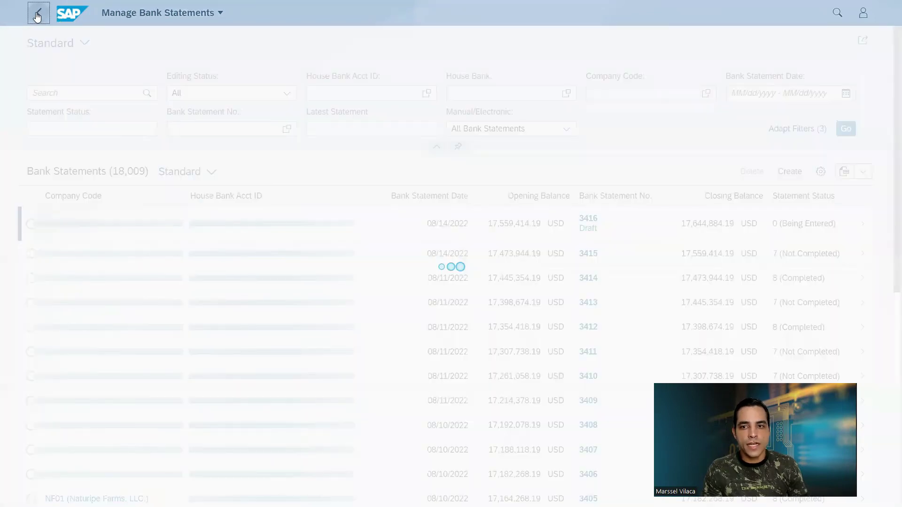
- Start a new Accounts Receivable job using the Automatic Bank Statement Reprocessing template
left_click(70, 14)
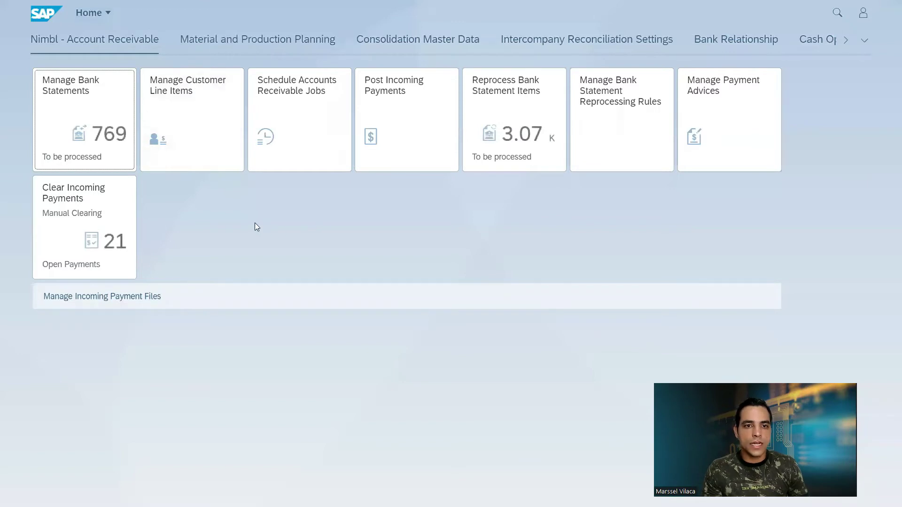
left_click(292, 117)
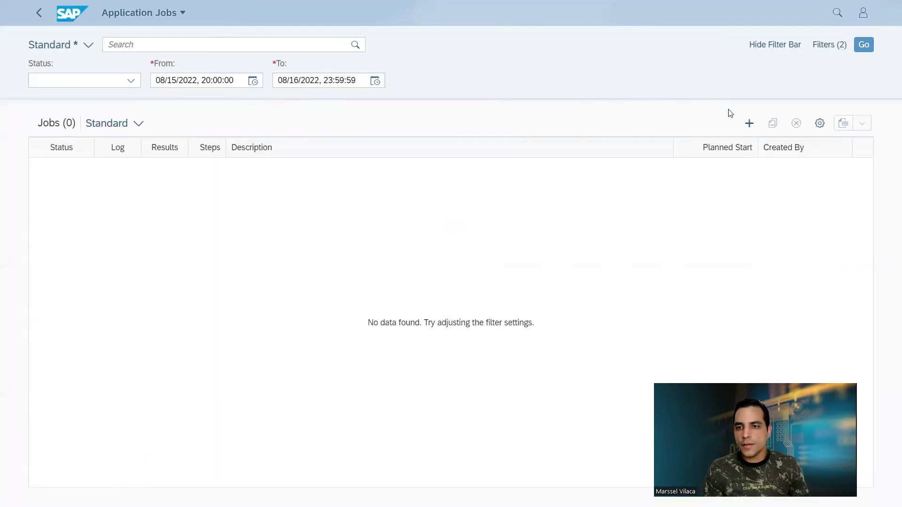
left_click(747, 127)
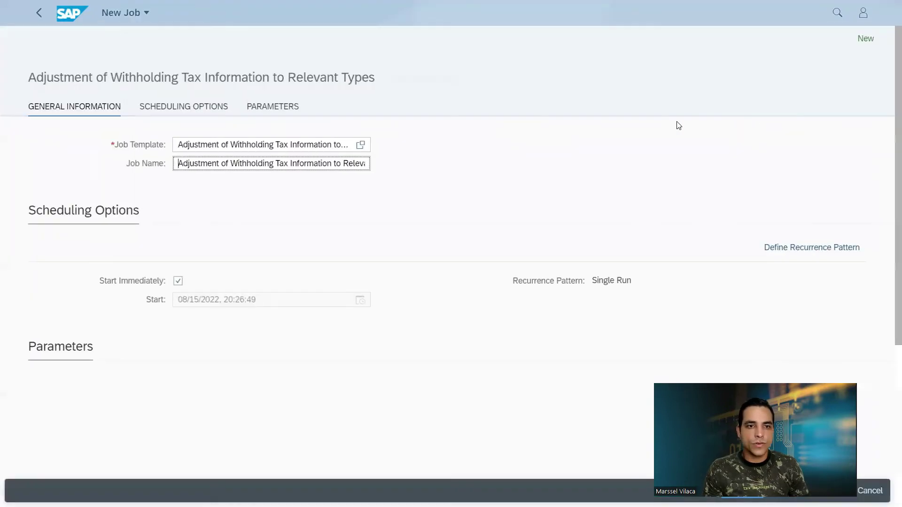
left_click(361, 146)
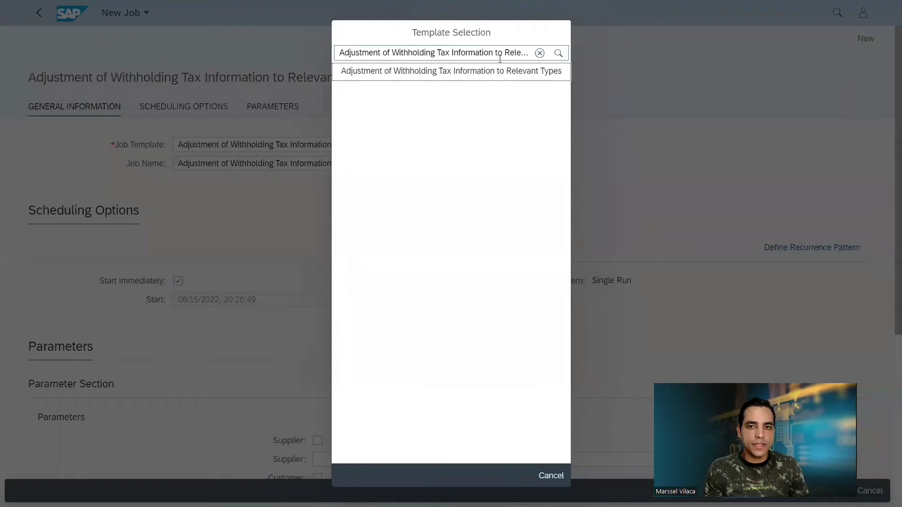
left_click(539, 53)
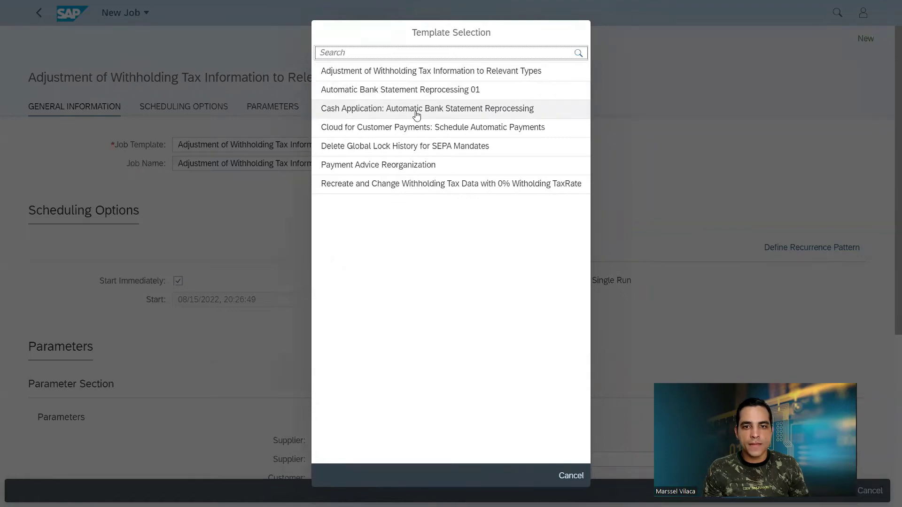
left_click(538, 116)
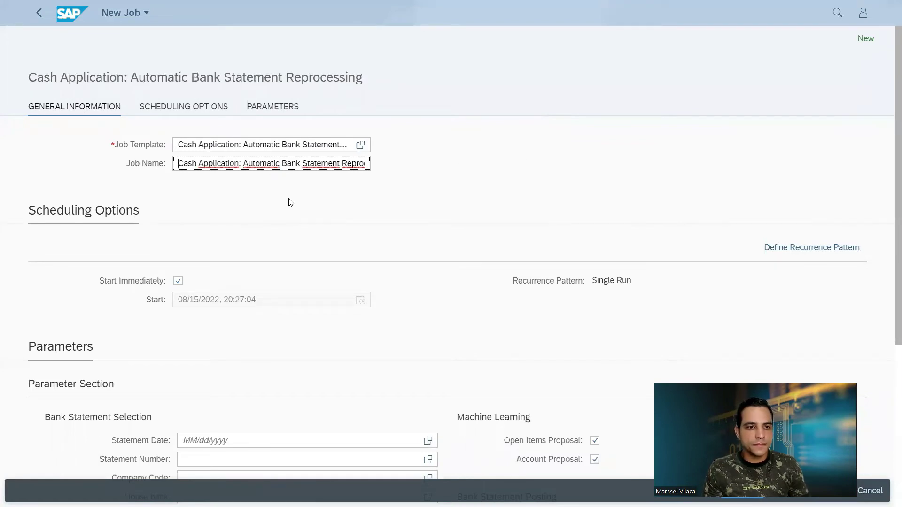
- Set company code 1010 and statement number 3416, and enable automatic posting/clearing
scroll(288, 202, "down", 3)
scroll(289, 202, "up", 3)
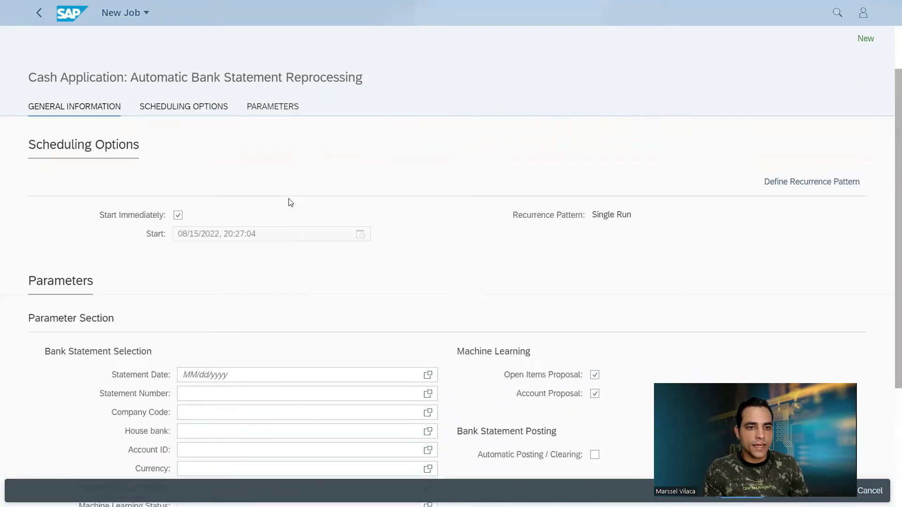
scroll(166, 236, "down", 2)
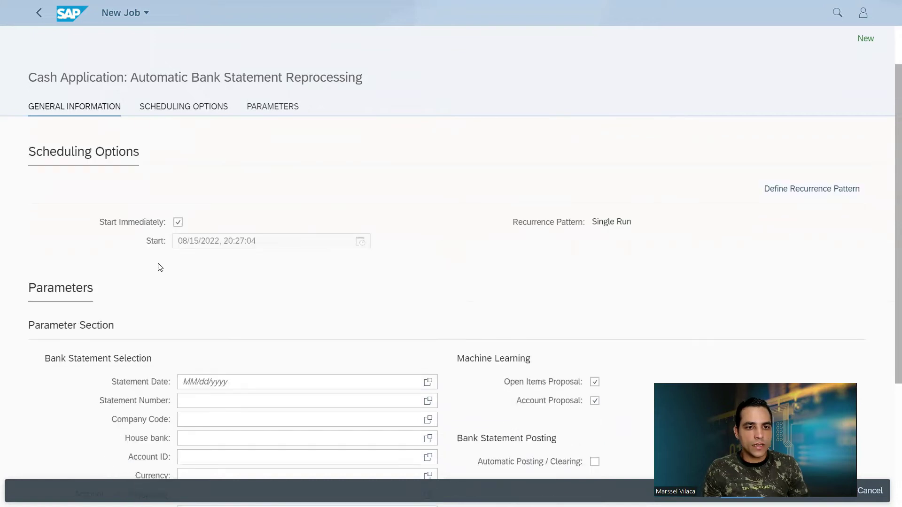
scroll(233, 271, "down", 3)
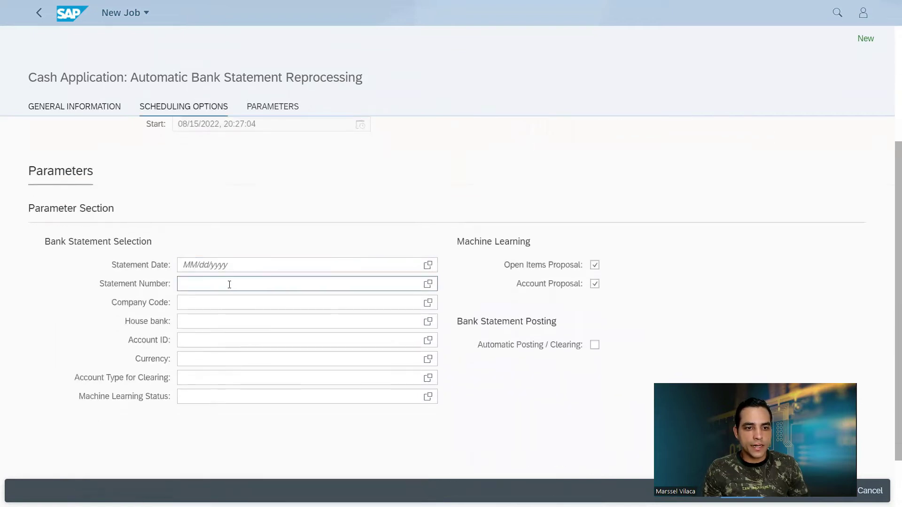
left_click(225, 302)
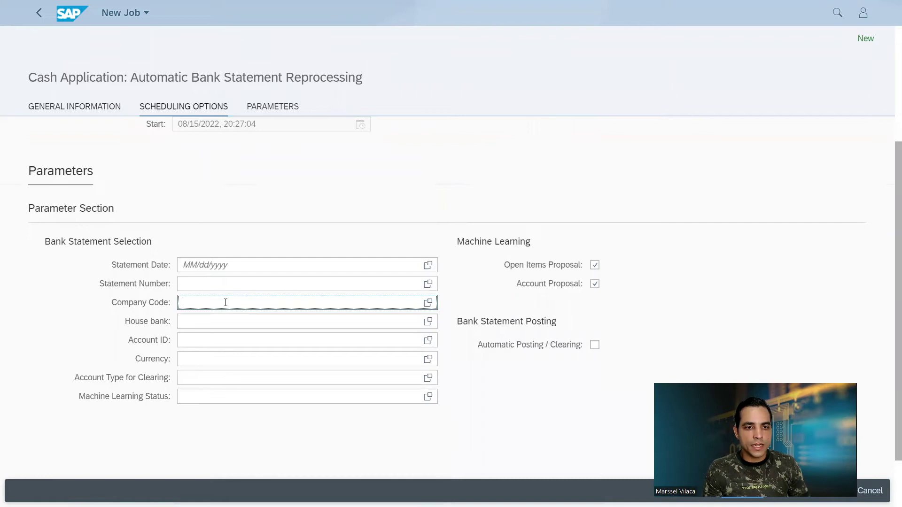
type("1010")
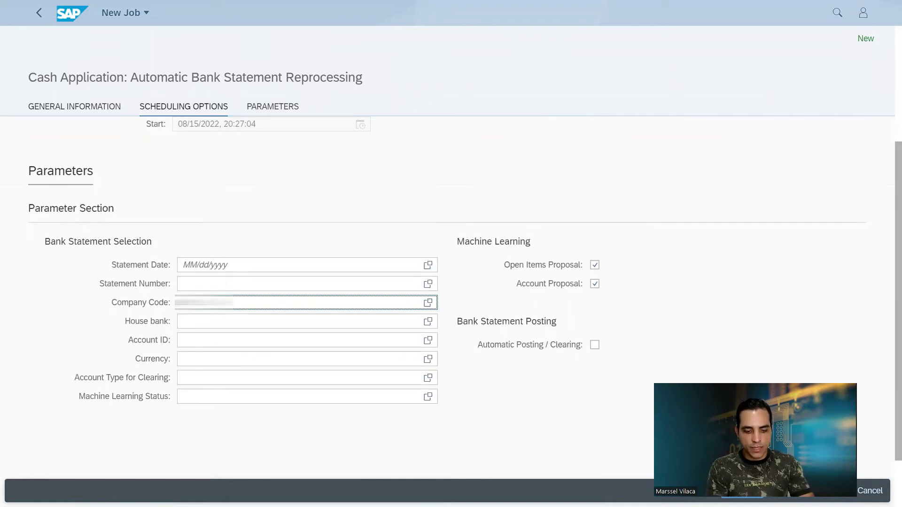
left_click(254, 287)
type("3416")
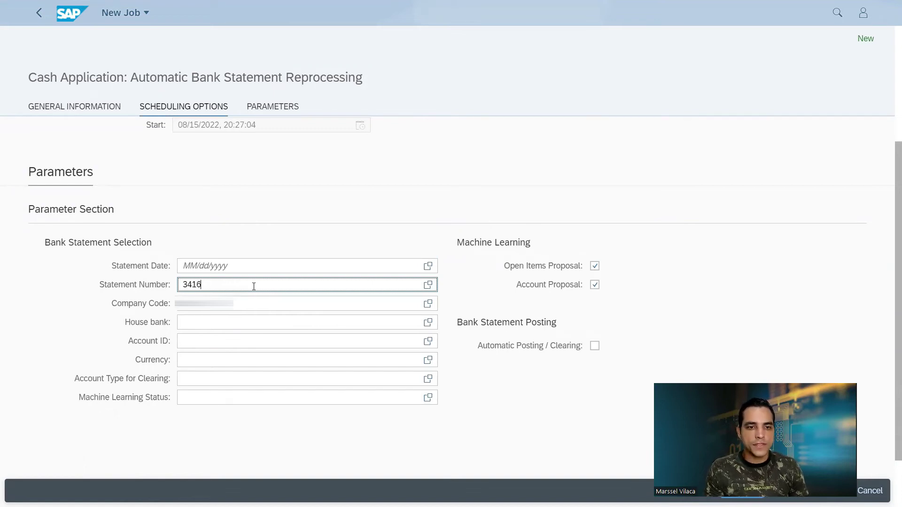
left_click(594, 346)
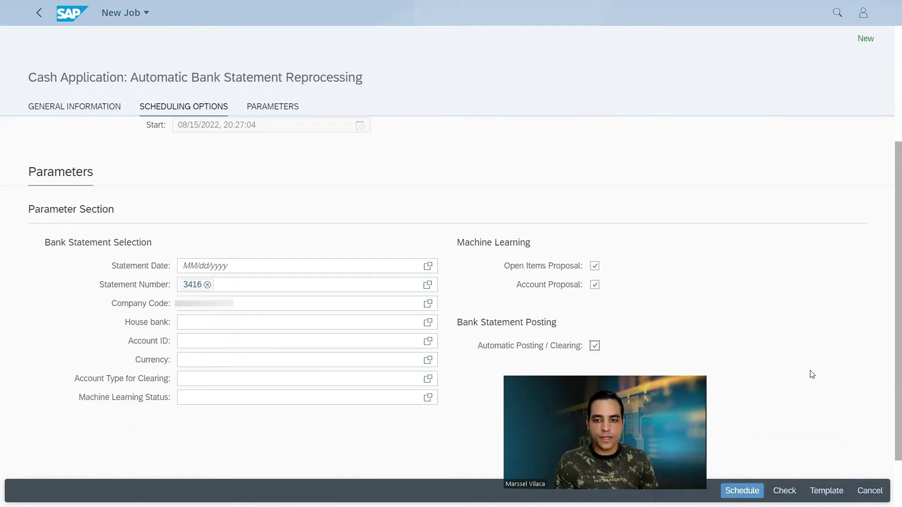
- Check the reprocessing job settings, review the validation message, and schedule the job
left_click(789, 492)
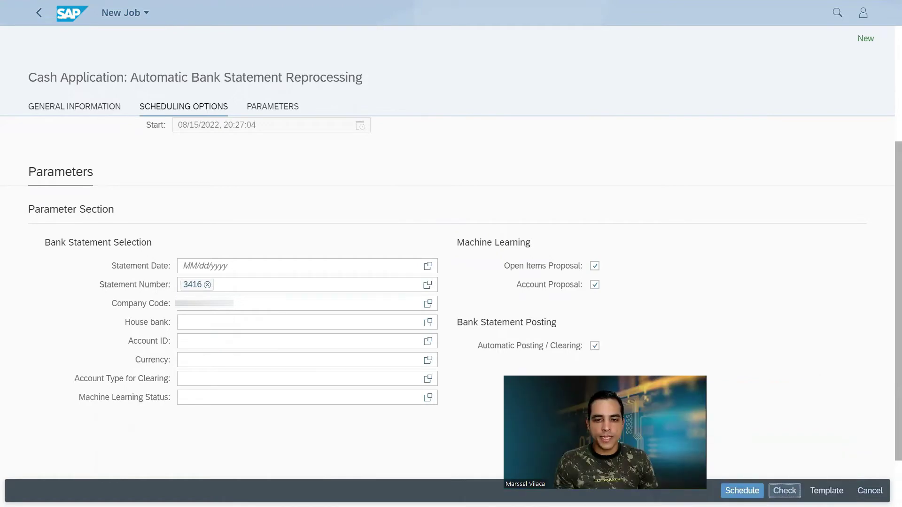
left_click(24, 491)
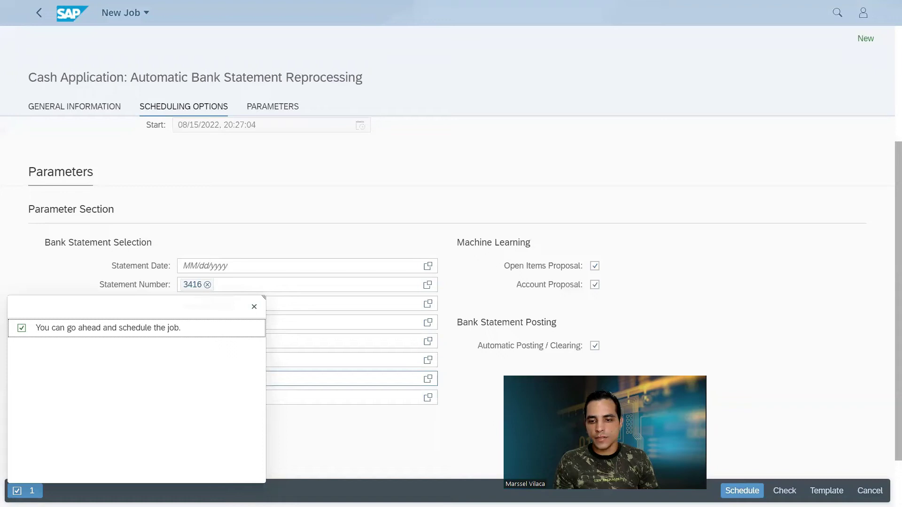
left_click(746, 491)
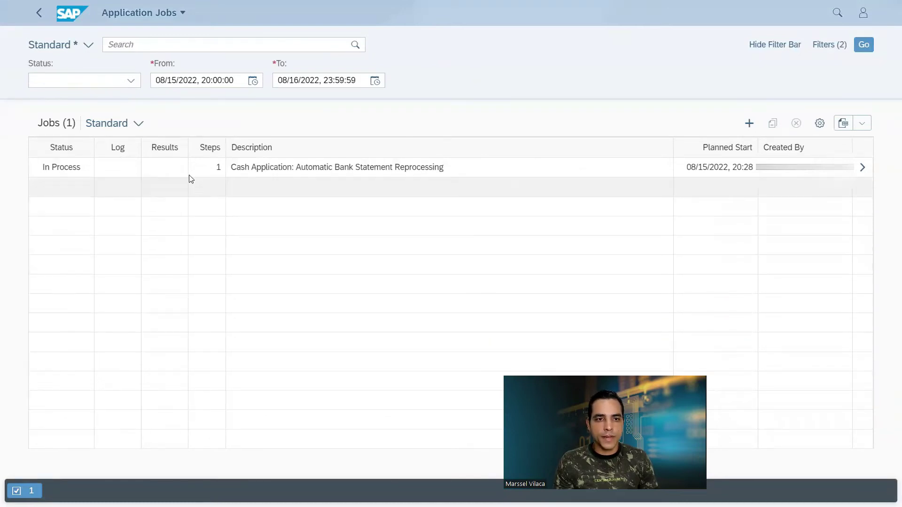
- Refresh until the job finishes, then read its log reporting 1 of 1 items with proposals
left_click(863, 45)
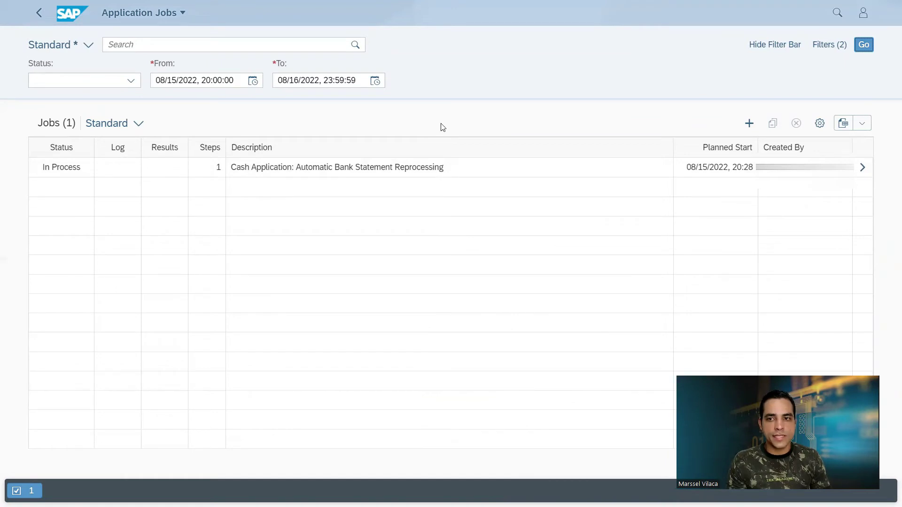
left_click(863, 45)
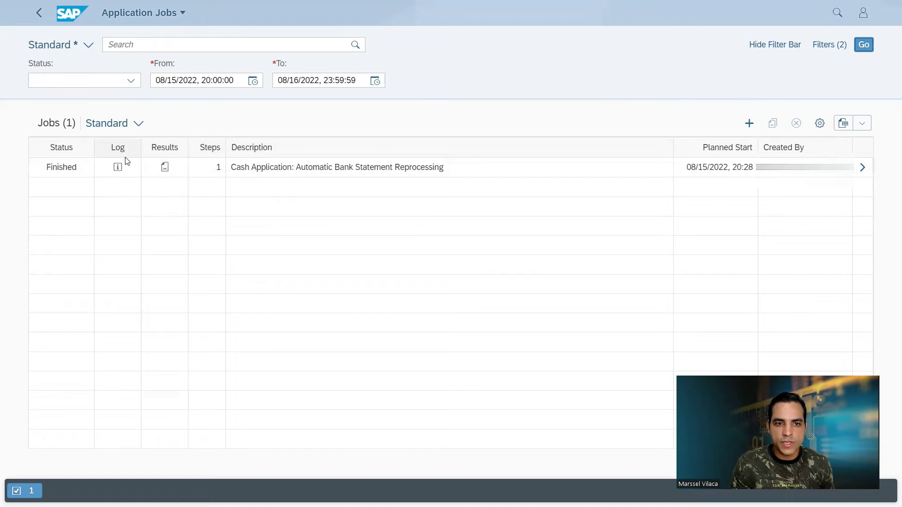
left_click(120, 171)
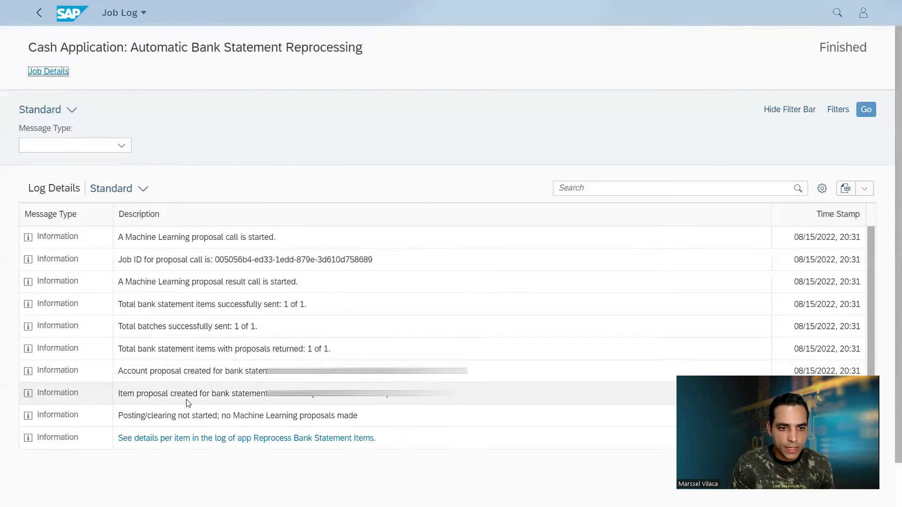
left_click_drag(123, 394, 384, 397)
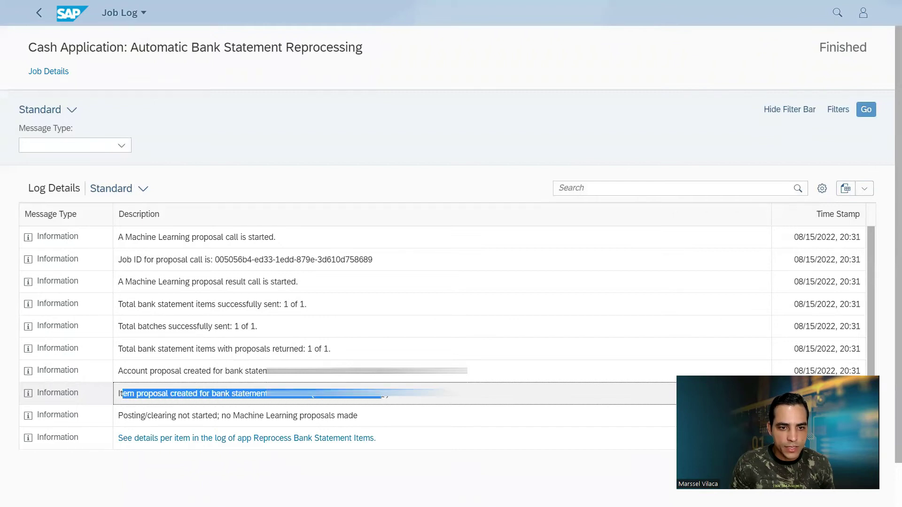
left_click(237, 445)
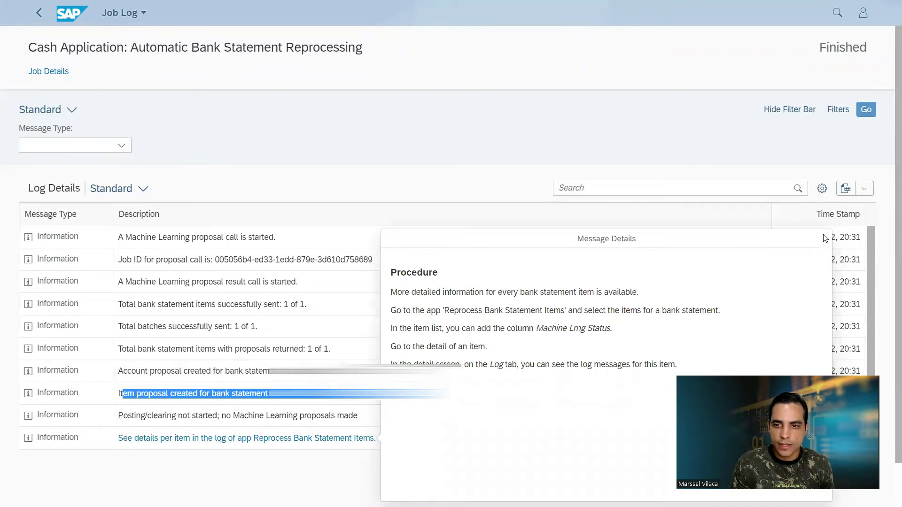
left_click(383, 196)
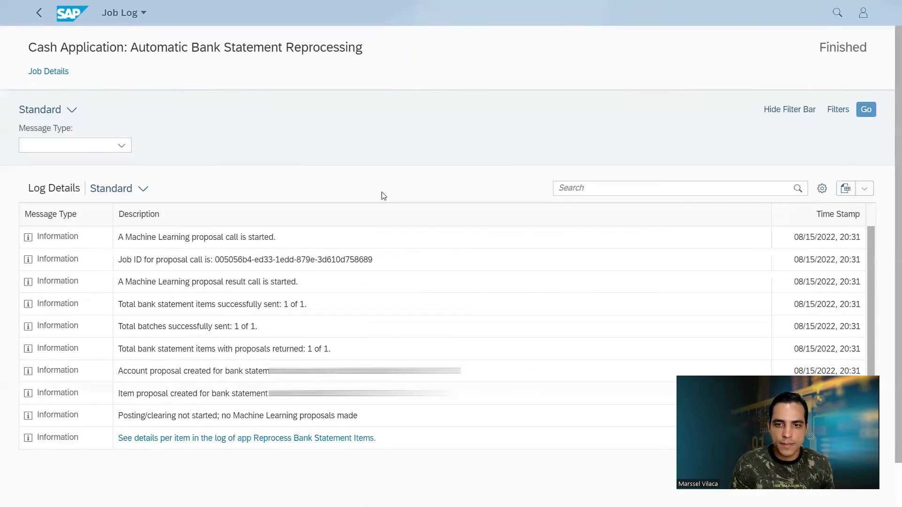
left_click(31, 18)
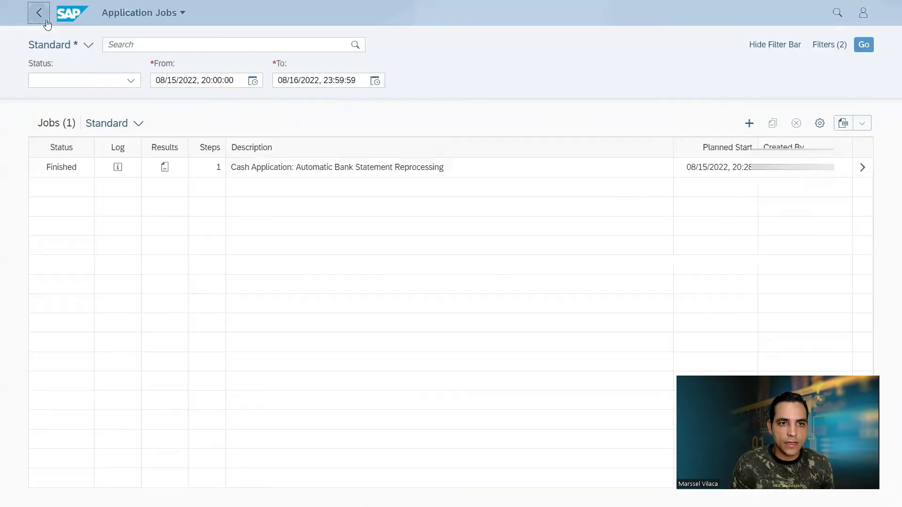
- Filter Reprocess Bank Statement Items for statement 3416 and scroll to the ML status columns
left_click(74, 18)
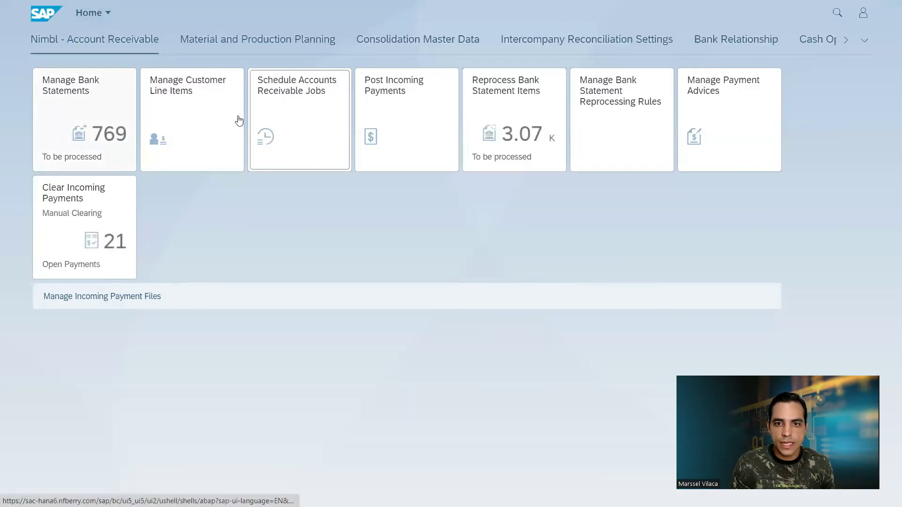
left_click(502, 109)
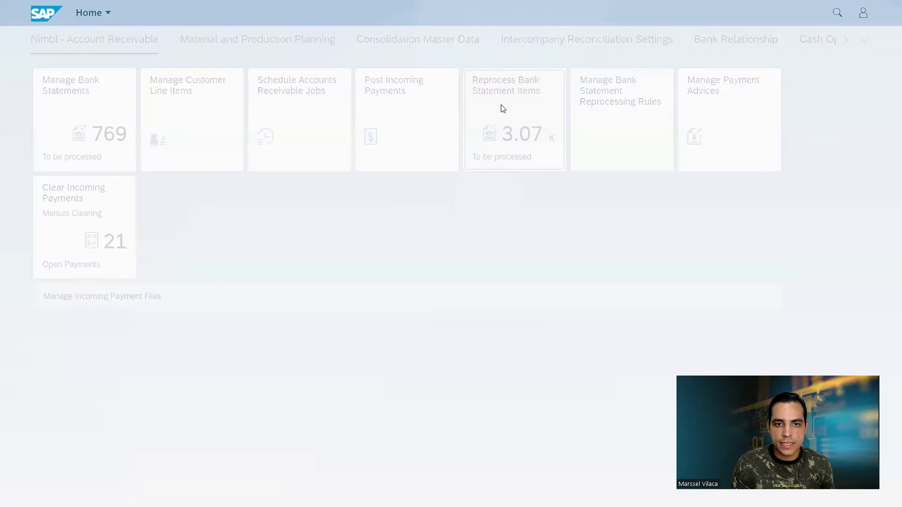
left_click(545, 92)
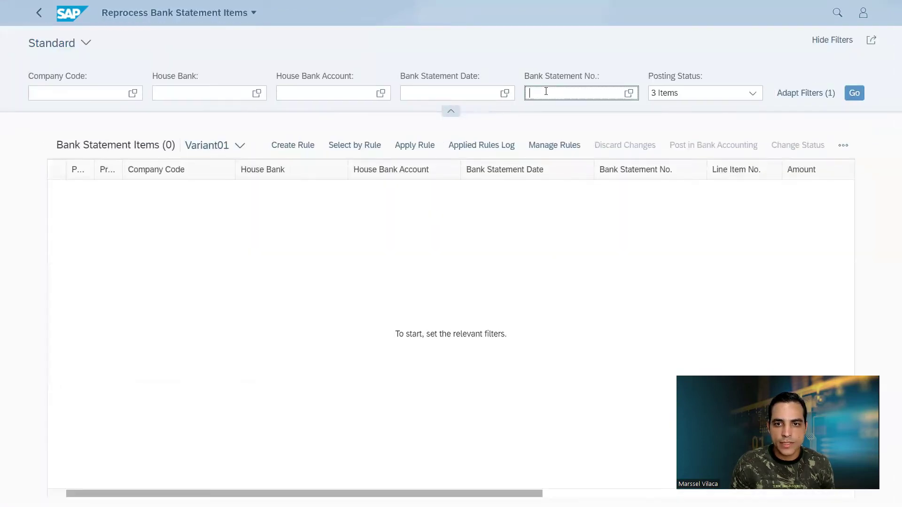
type("3416")
key("Return")
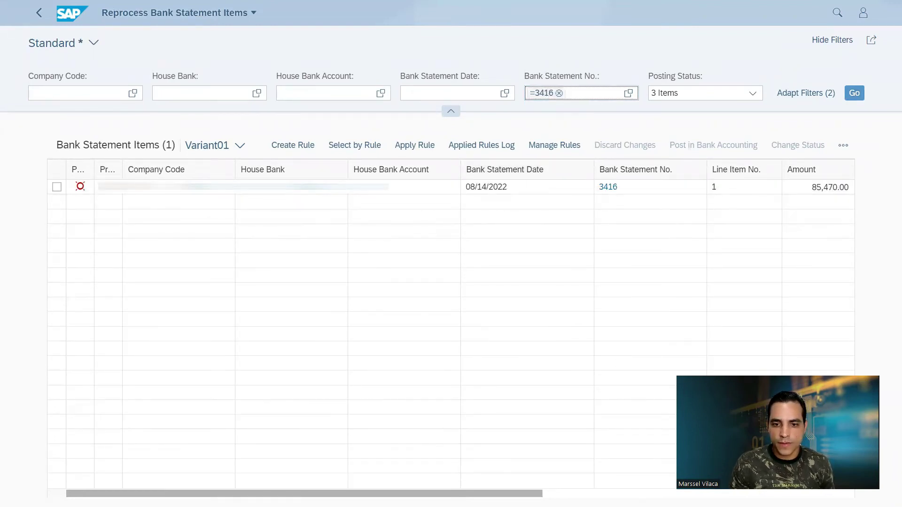
scroll(575, 466, "right", 10)
scroll(451, 328, "right", 2)
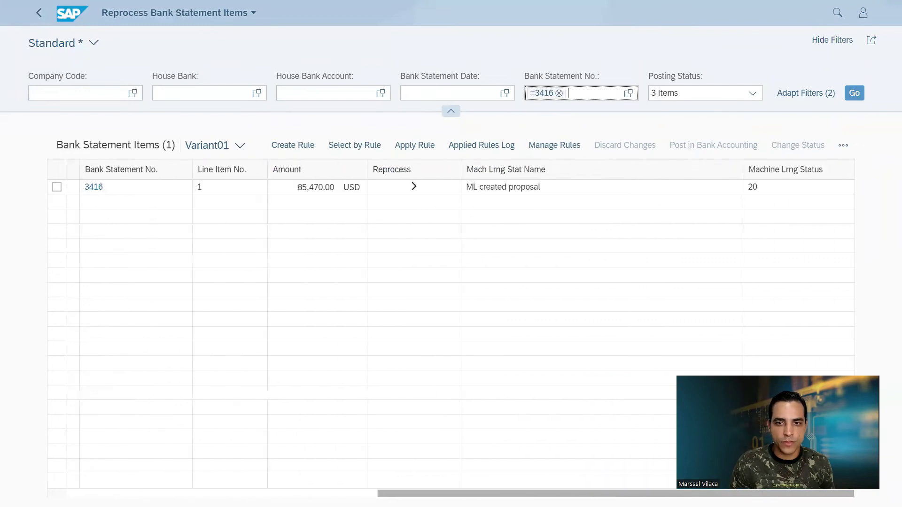
- Point out the ML created proposal status and 85,470.00 amount, then open the item's details
double_click(752, 187)
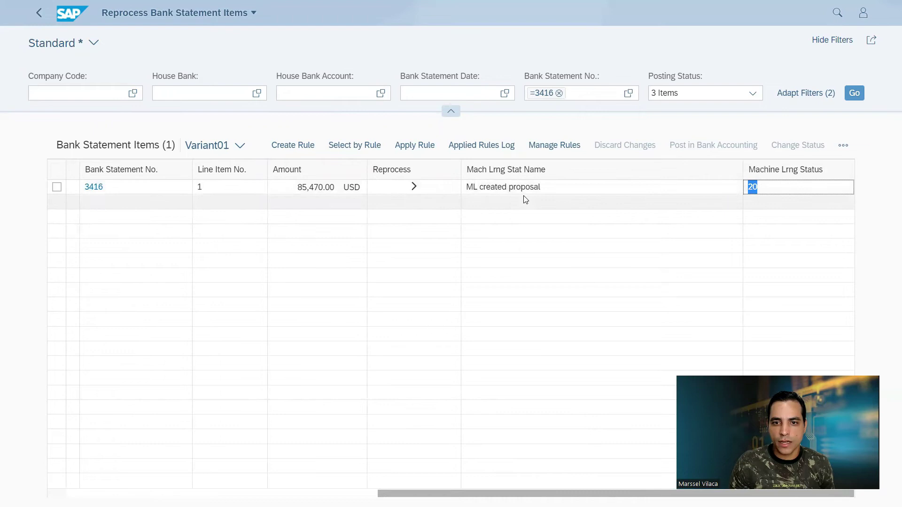
left_click_drag(466, 188, 540, 185)
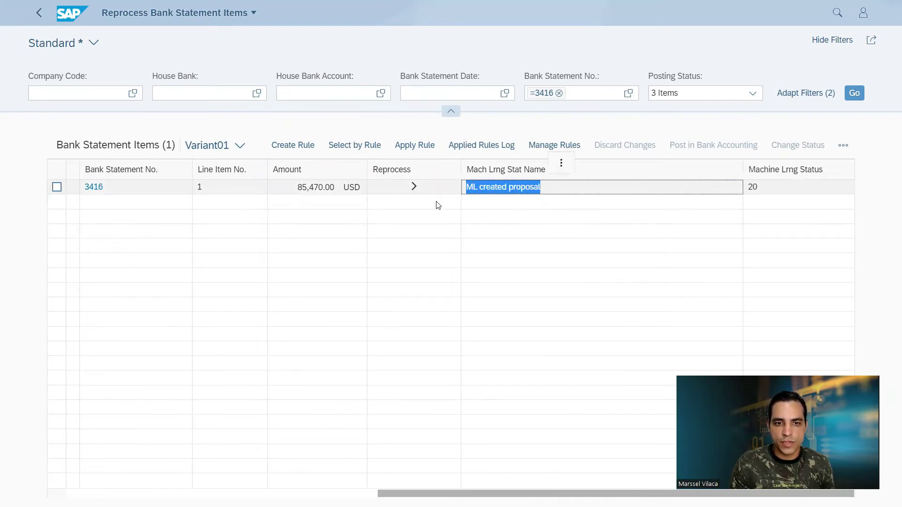
left_click(297, 194)
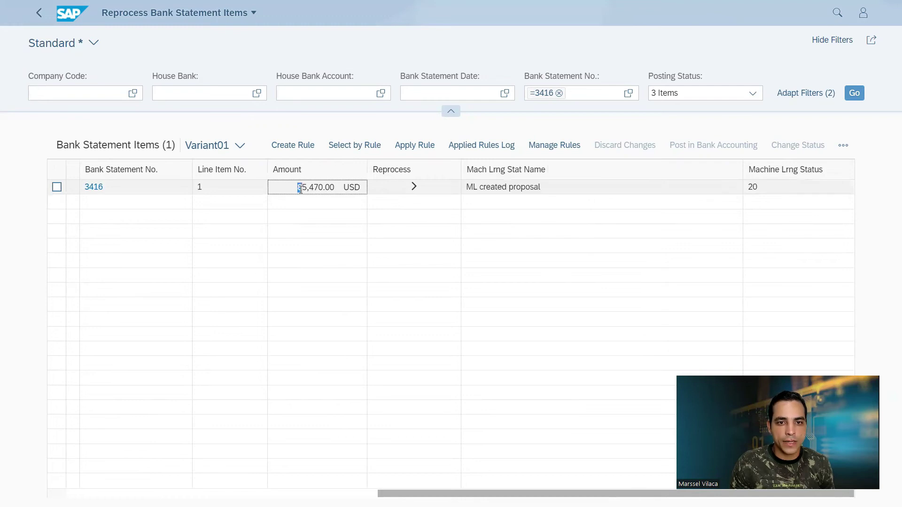
left_click_drag(303, 189, 319, 188)
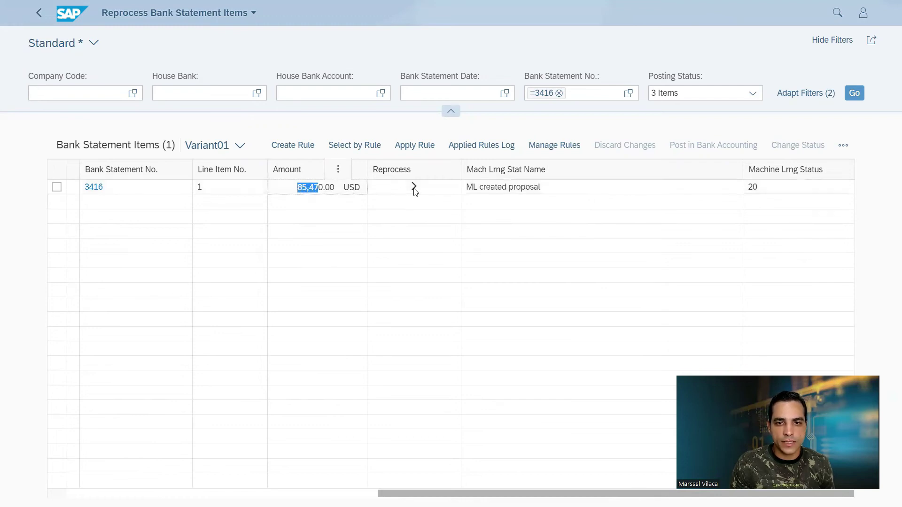
left_click(294, 189)
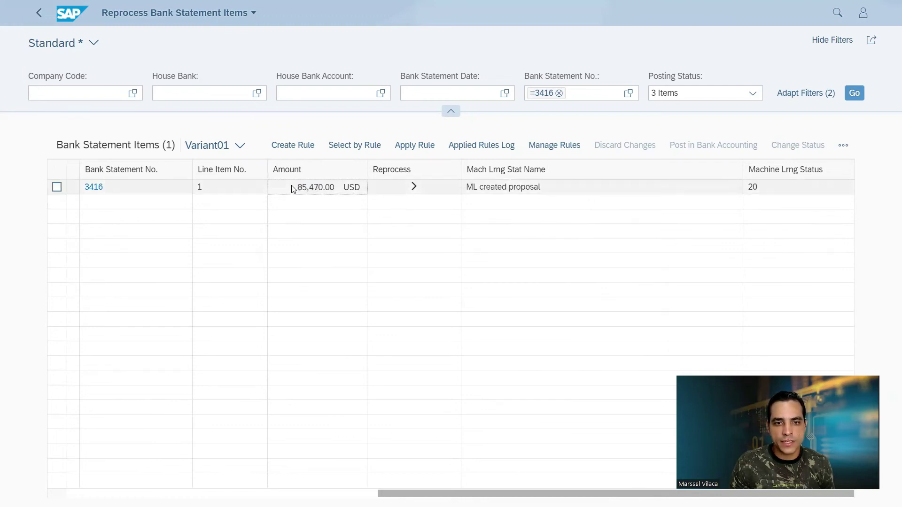
left_click(292, 188)
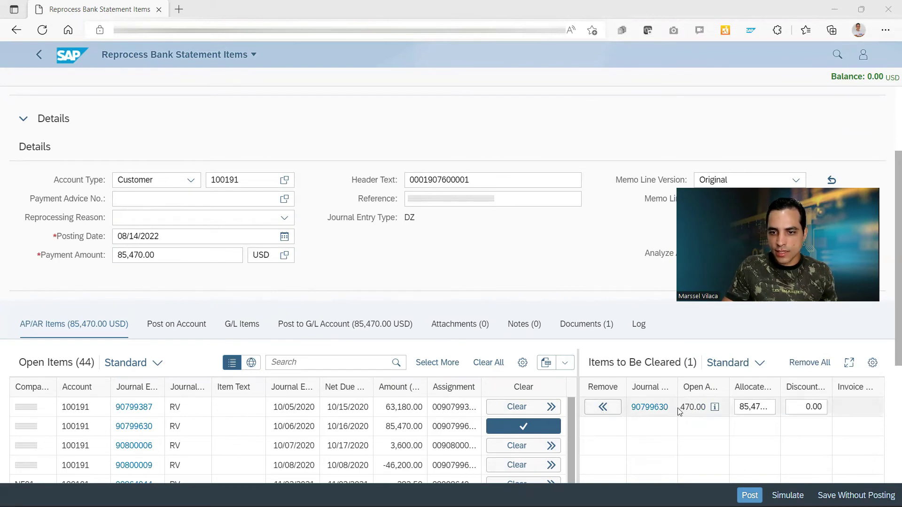
- Simulate clearing 85,470.00 USD against item 90799630, giving a DZ entry debiting 113405 and crediting 121000
double_click(728, 388)
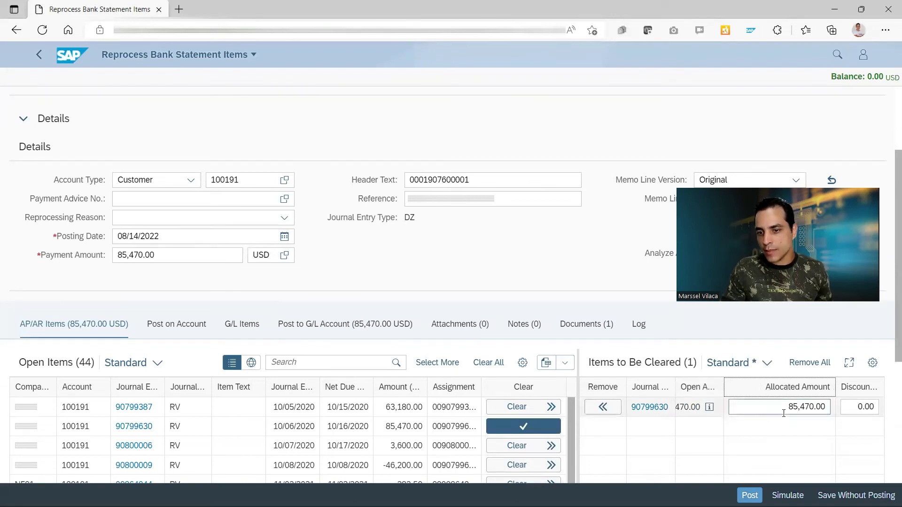
left_click_drag(784, 412, 830, 408)
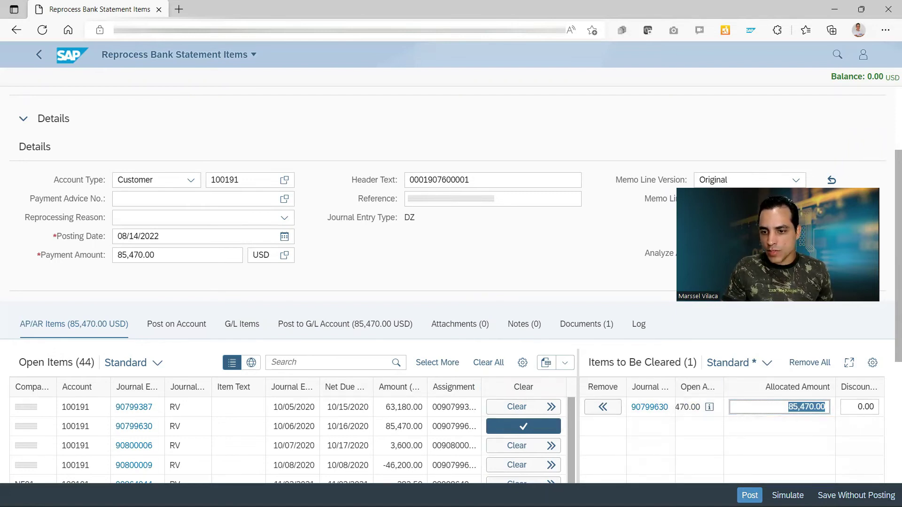
left_click(787, 495)
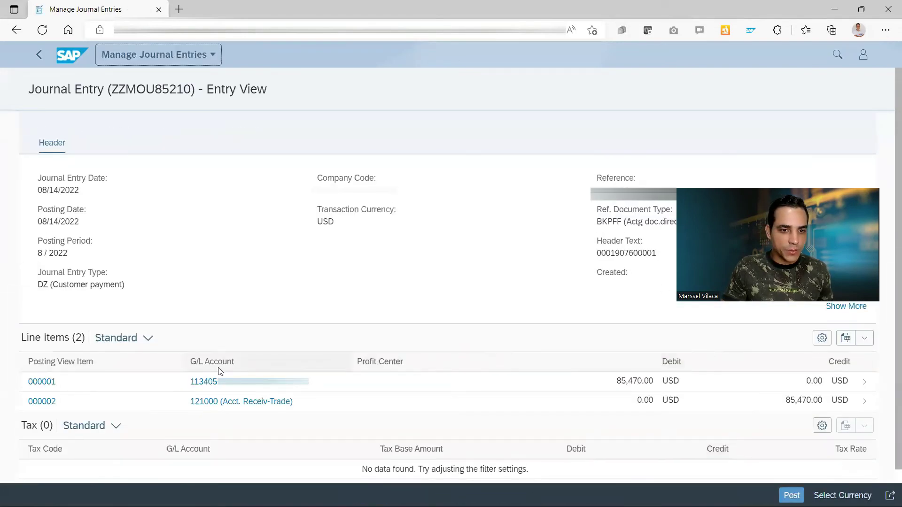
left_click(822, 339)
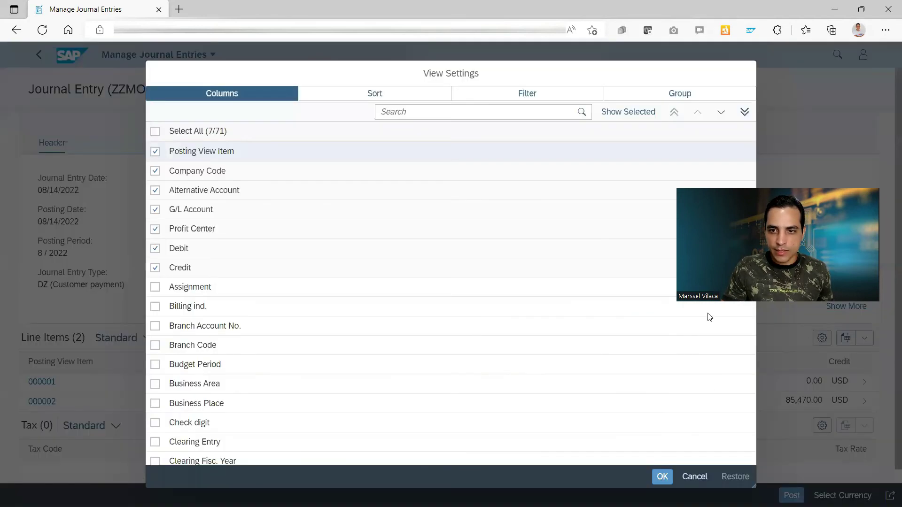
left_click(396, 118)
type("cust")
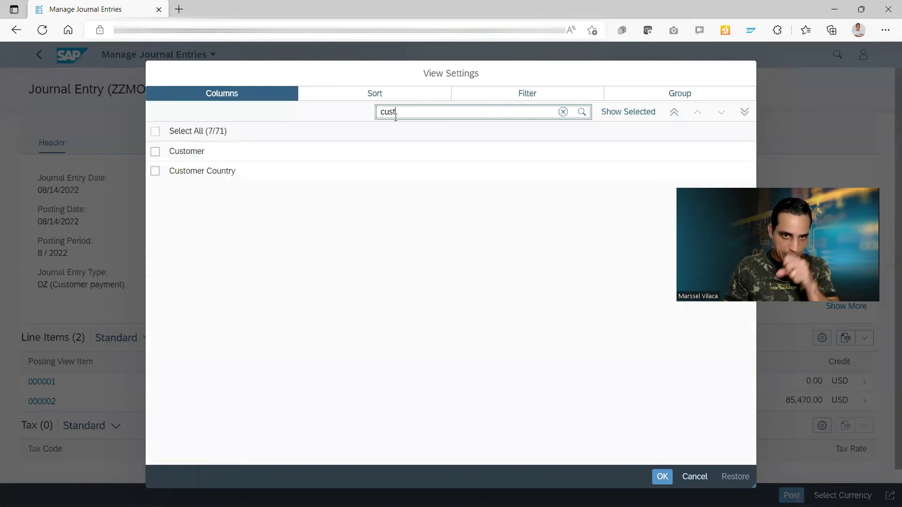
left_click(155, 151)
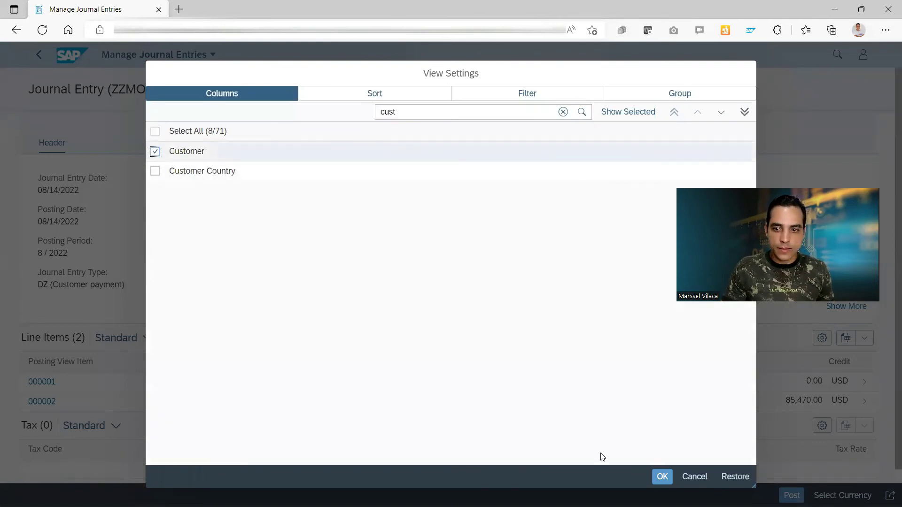
left_click(663, 480)
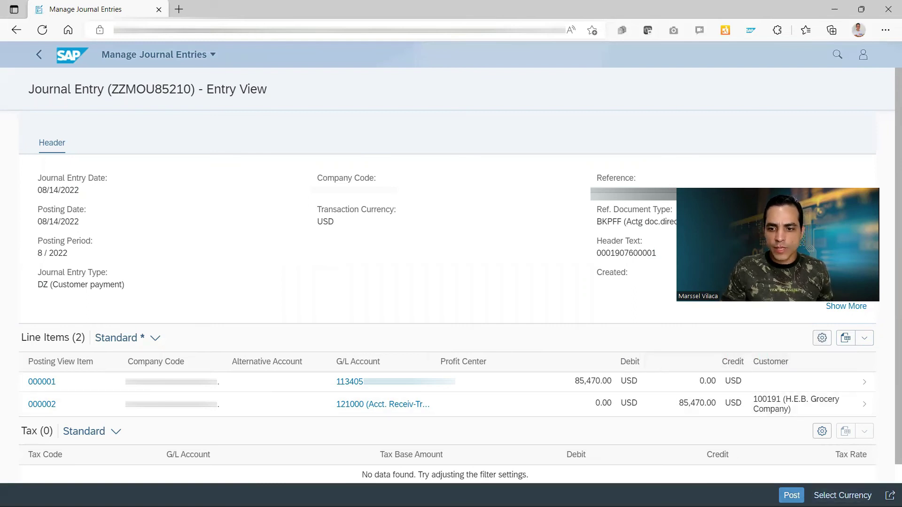
left_click(791, 495)
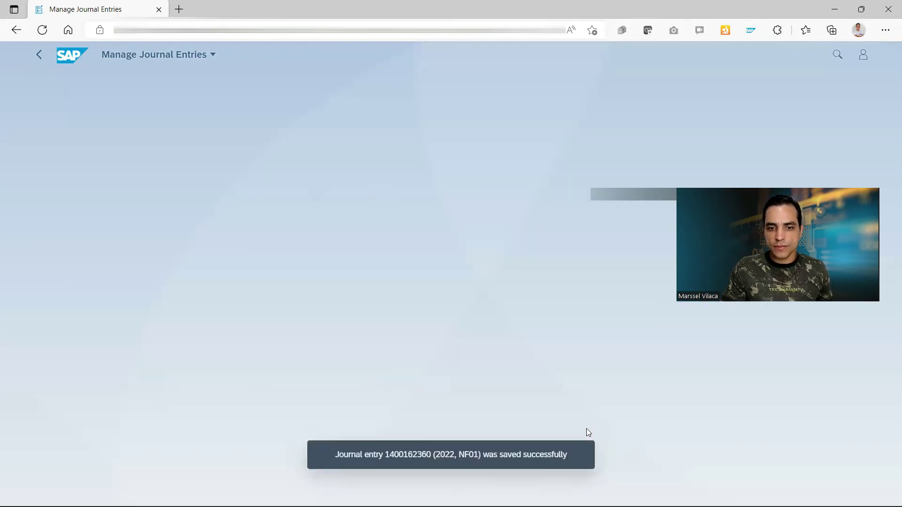